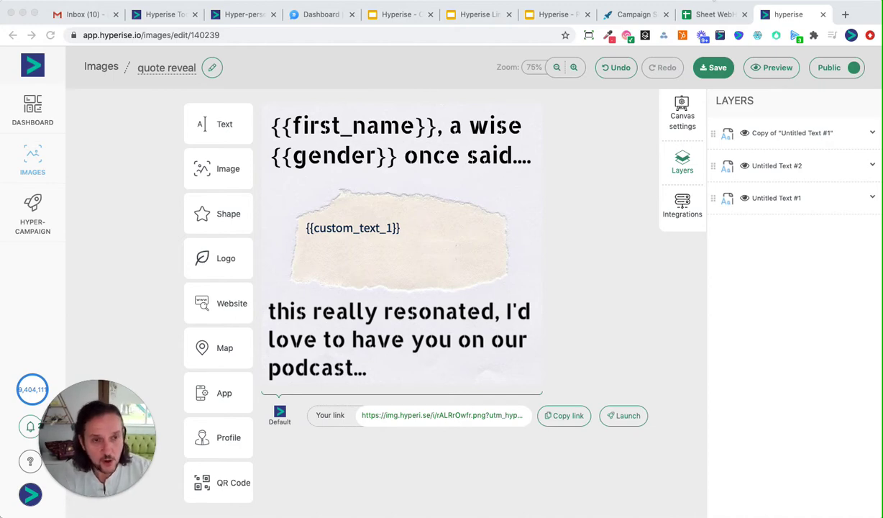
# Step: In Sheet WebHook Example, review the Gender column, company rows and Quote cells G1–G5
pyautogui.click(711, 14)
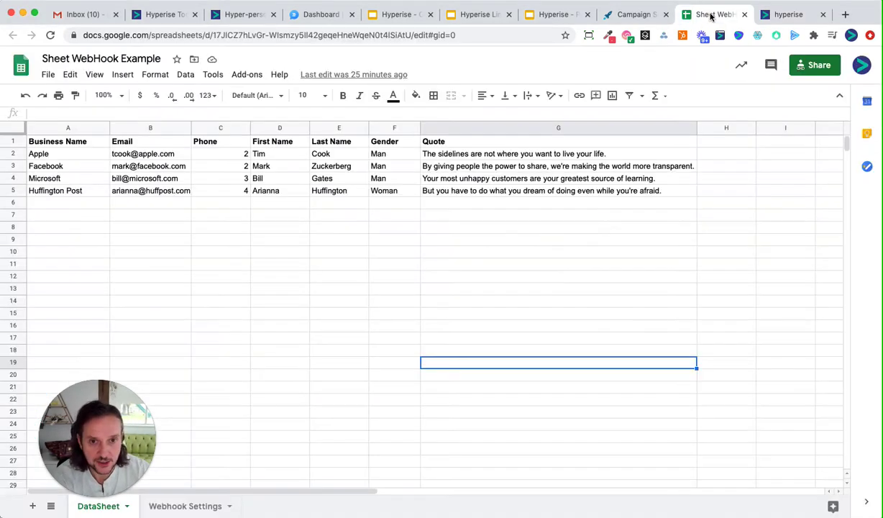
pyautogui.click(397, 278)
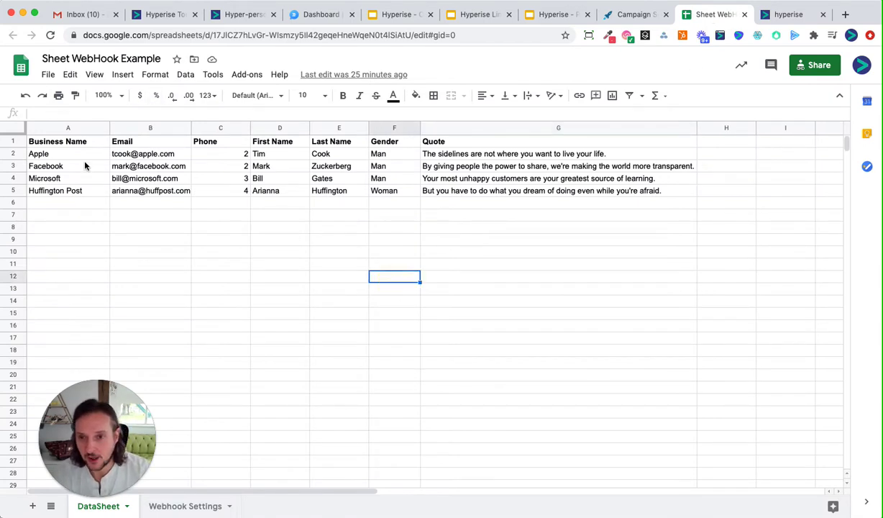
pyautogui.click(64, 165)
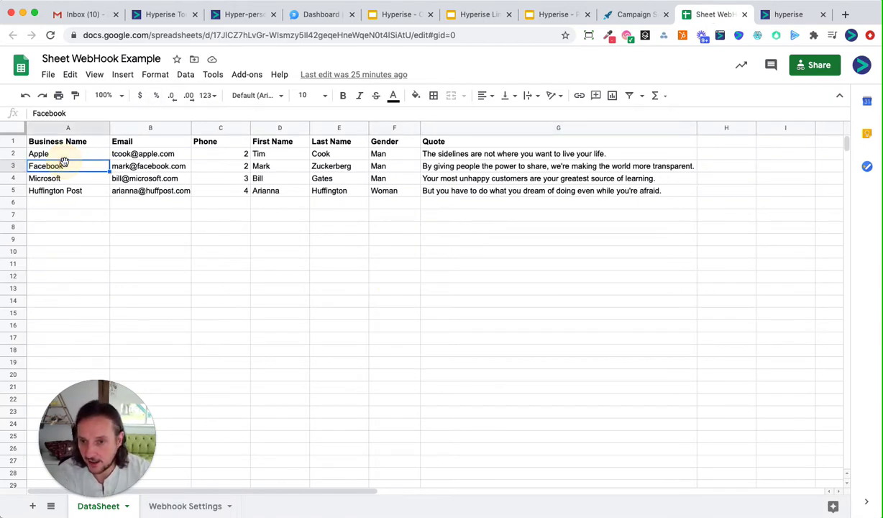
pyautogui.click(444, 178)
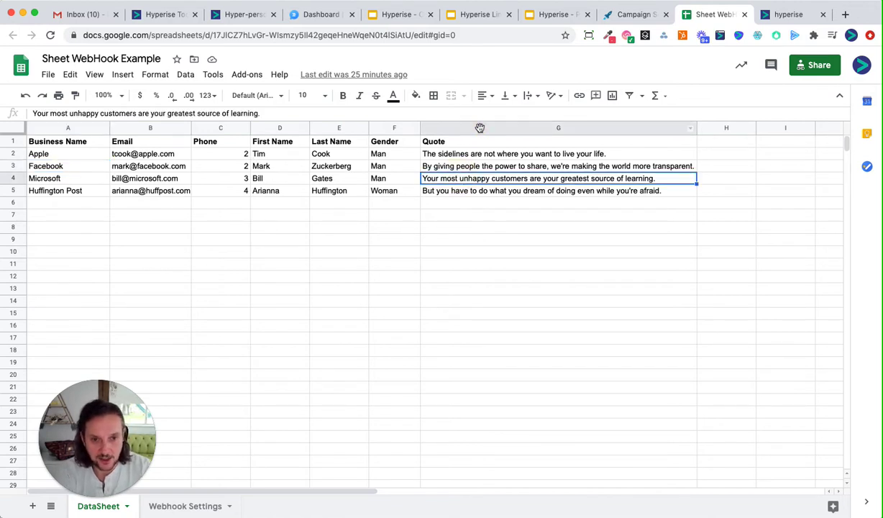
pyautogui.click(480, 127)
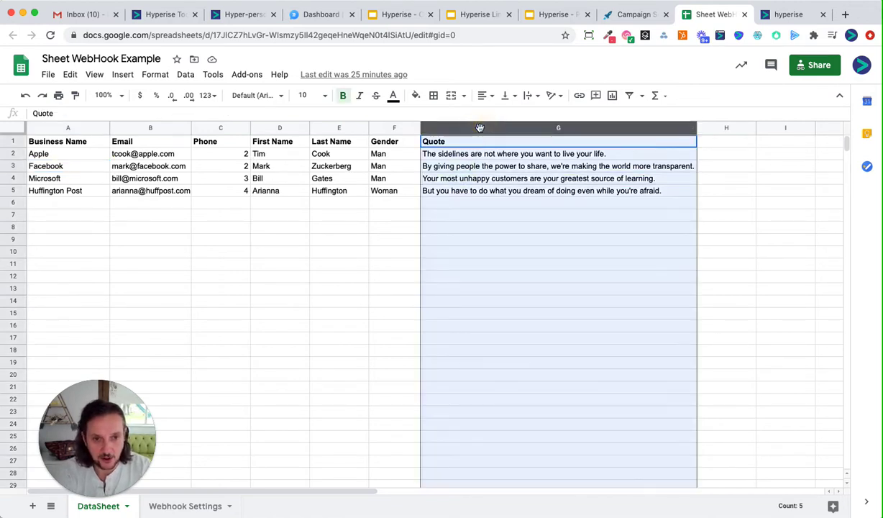
pyautogui.click(495, 168)
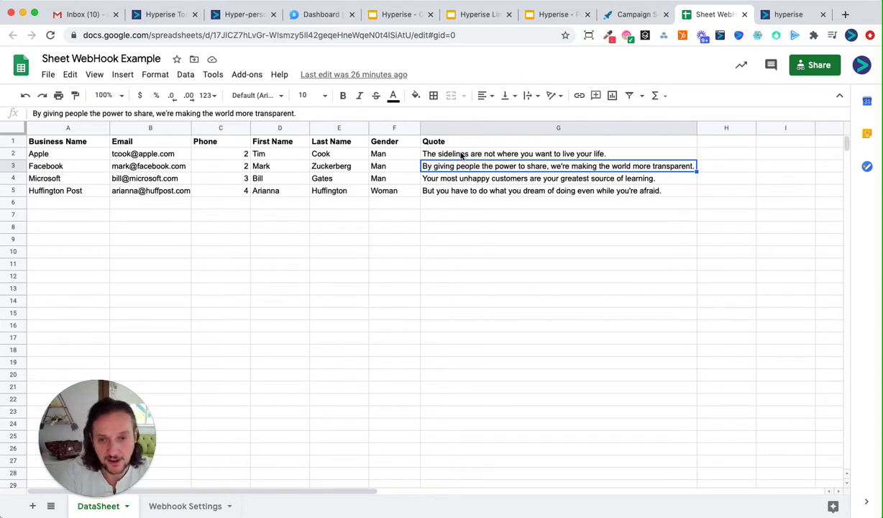
pyautogui.click(92, 177)
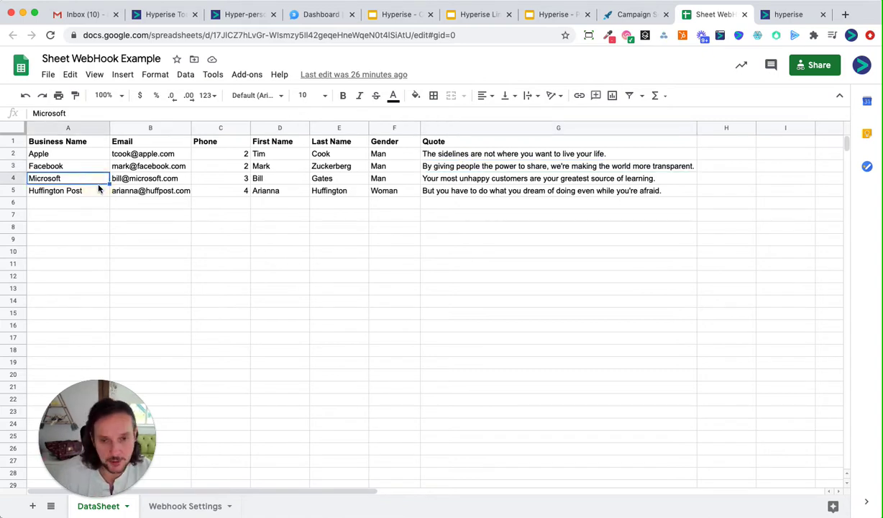
pyautogui.click(501, 157)
pyautogui.click(457, 145)
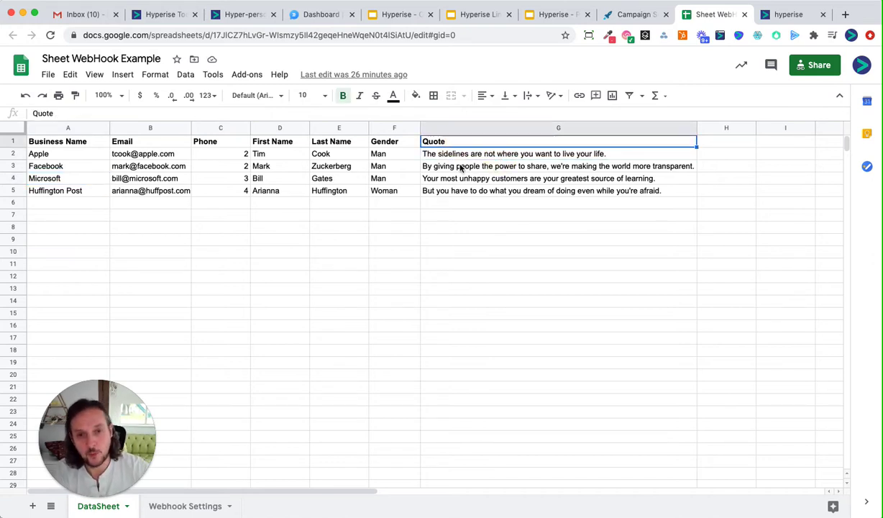
pyautogui.click(480, 192)
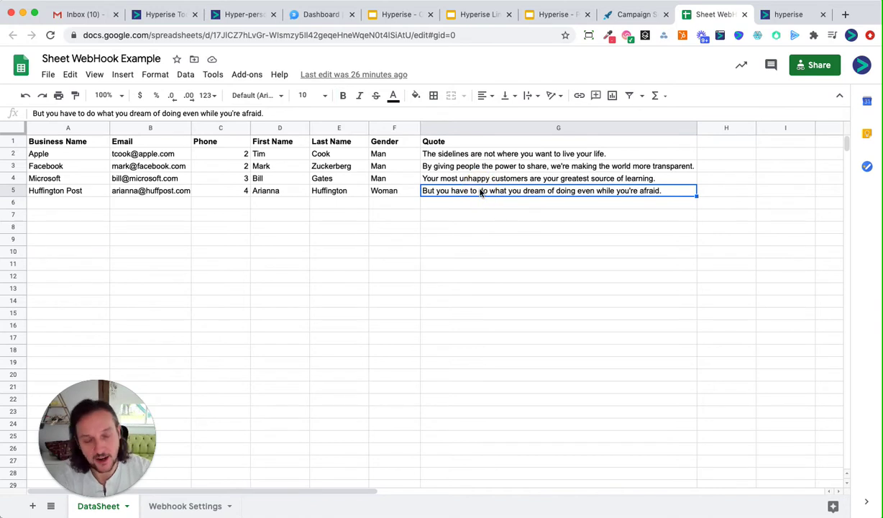
pyautogui.click(528, 217)
pyautogui.click(523, 276)
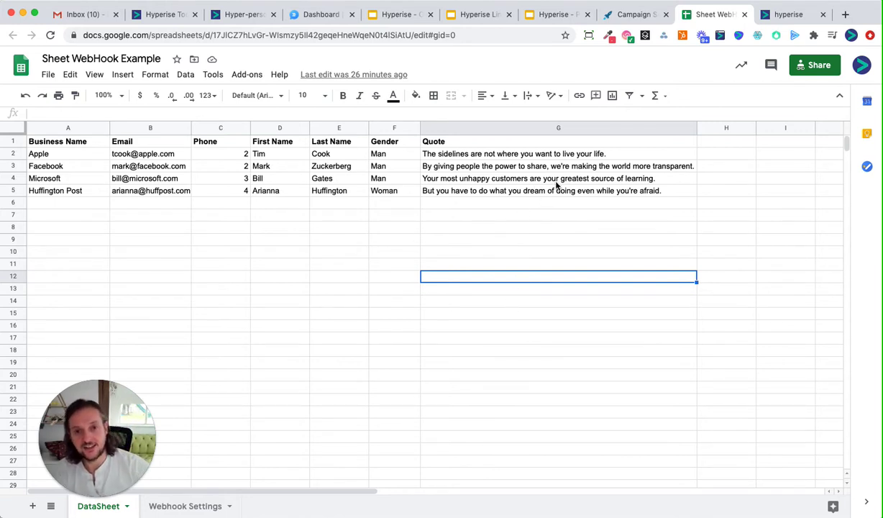
pyautogui.click(534, 179)
pyautogui.moveTo(529, 133); pyautogui.dragTo(529, 132)
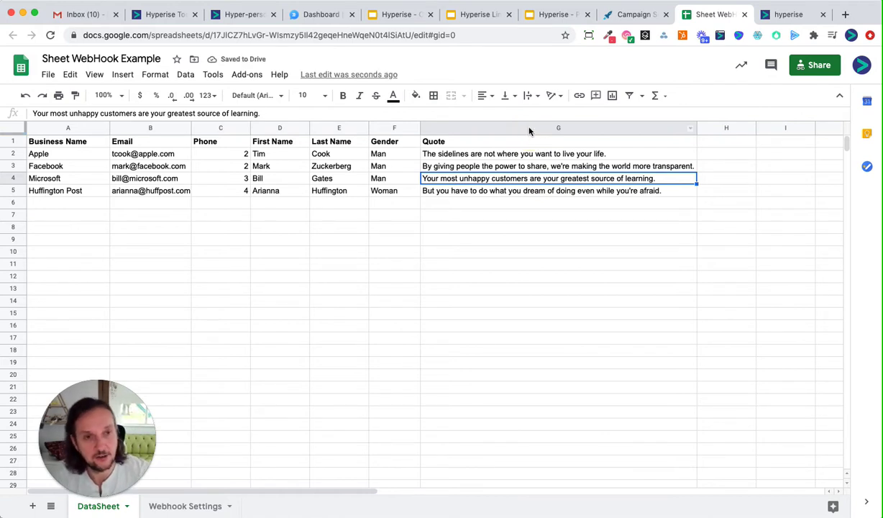
# Step: Review the Email, Business Name and First Name columns, then copy the sheet's web address
pyautogui.click(777, 21)
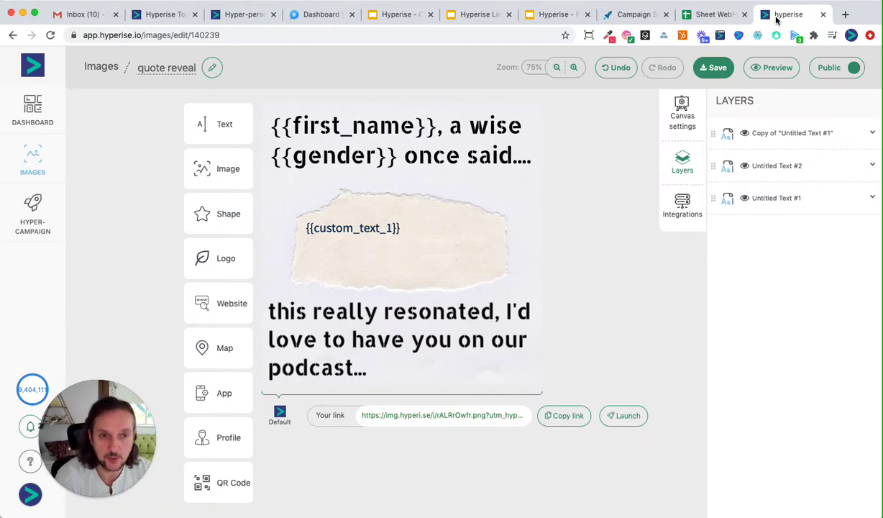
pyautogui.click(717, 16)
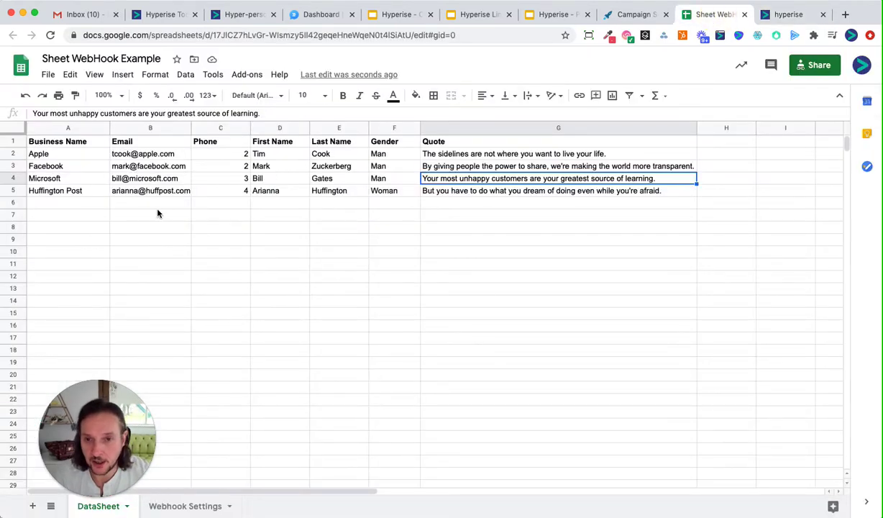
pyautogui.click(146, 127)
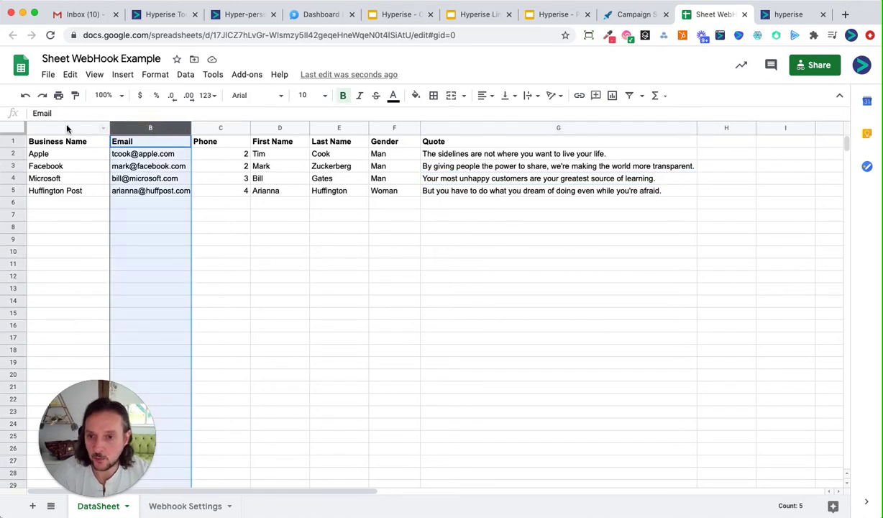
pyautogui.click(67, 129)
pyautogui.click(263, 128)
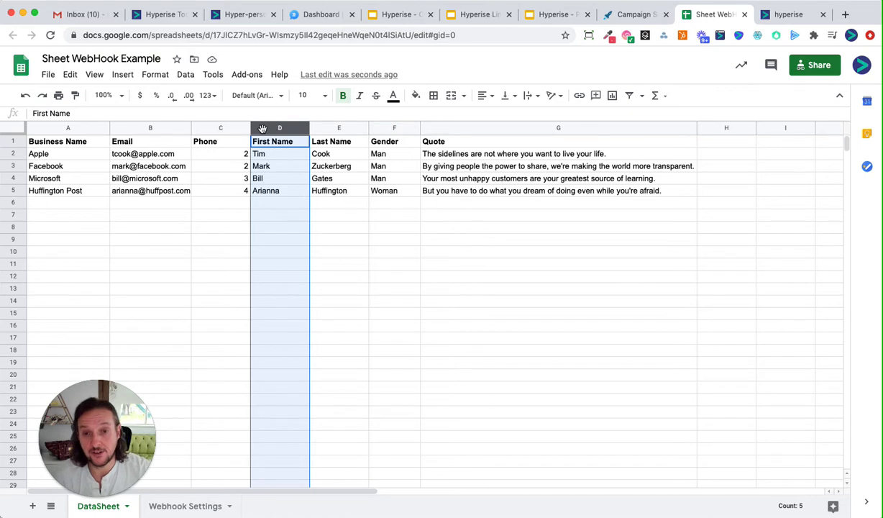
pyautogui.click(202, 239)
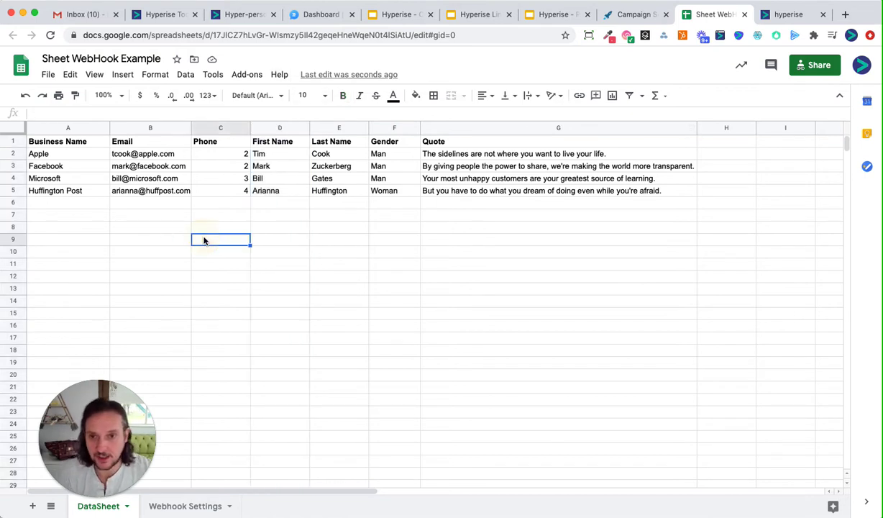
pyautogui.click(252, 35)
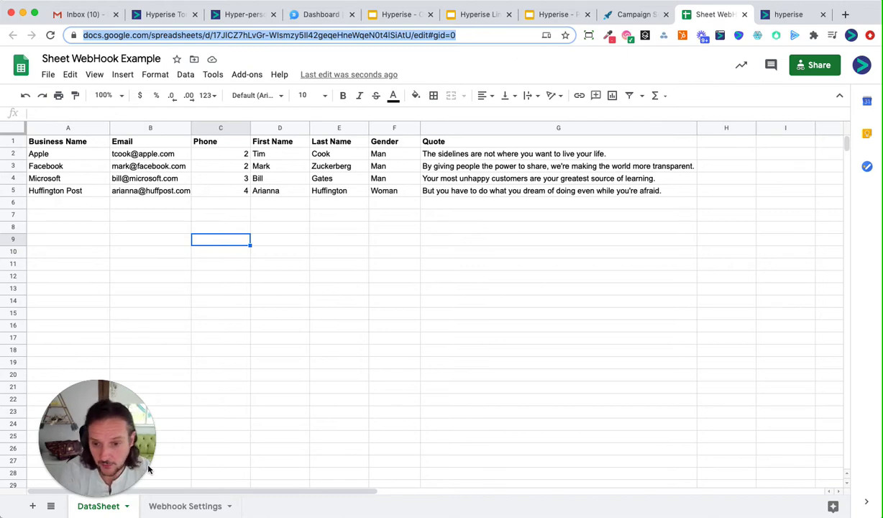
# Step: Start a new Google Sheets sheet connection from the Data Sources integrations group
pyautogui.click(787, 14)
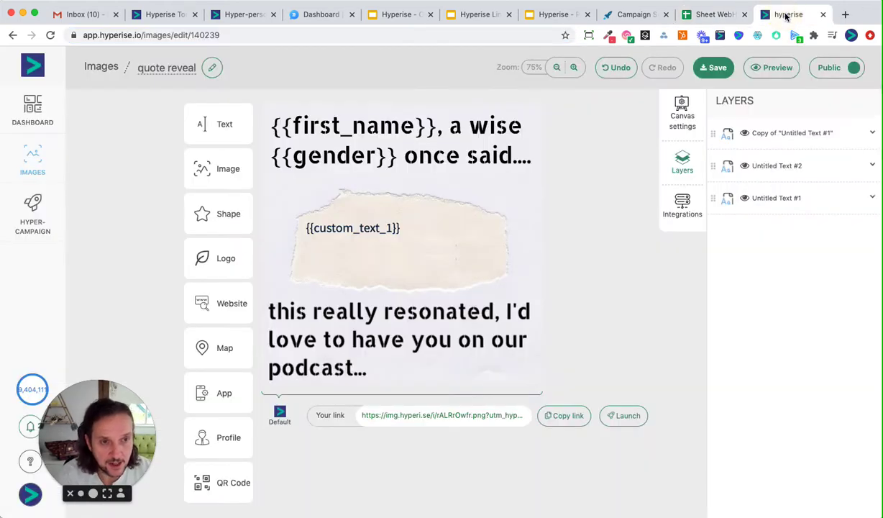
pyautogui.click(681, 209)
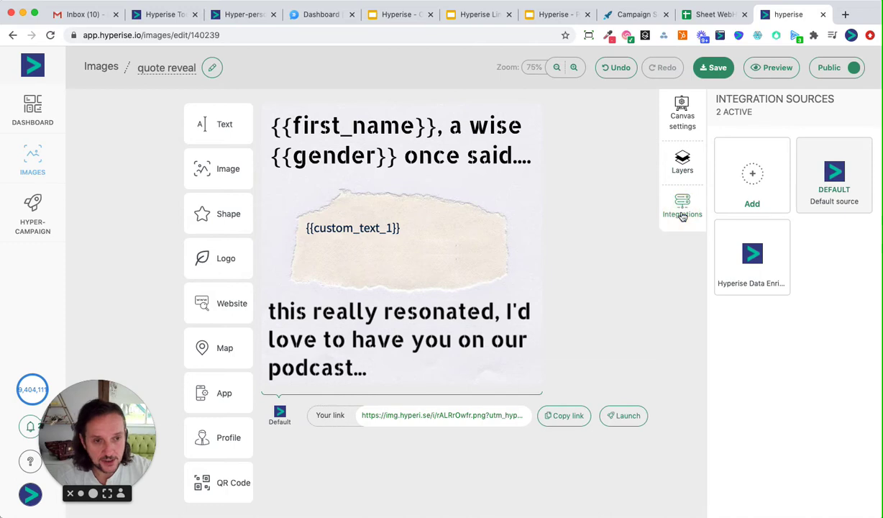
pyautogui.click(752, 175)
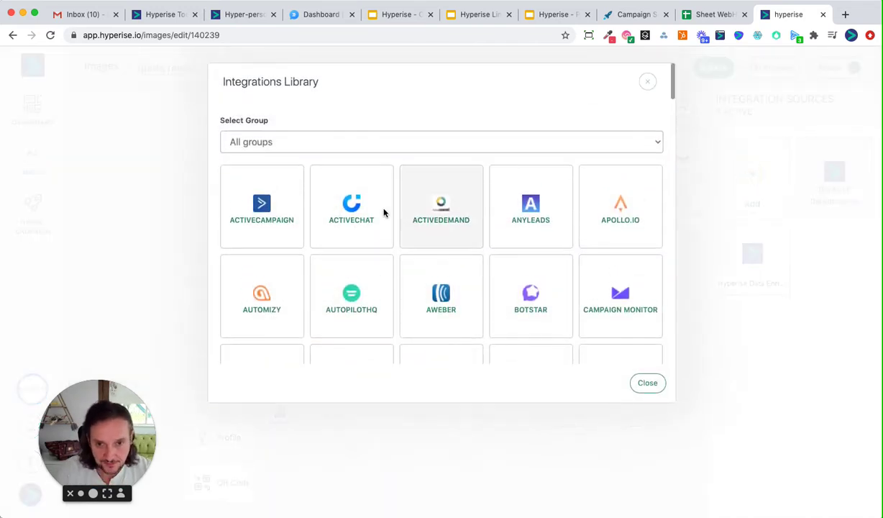
pyautogui.click(326, 142)
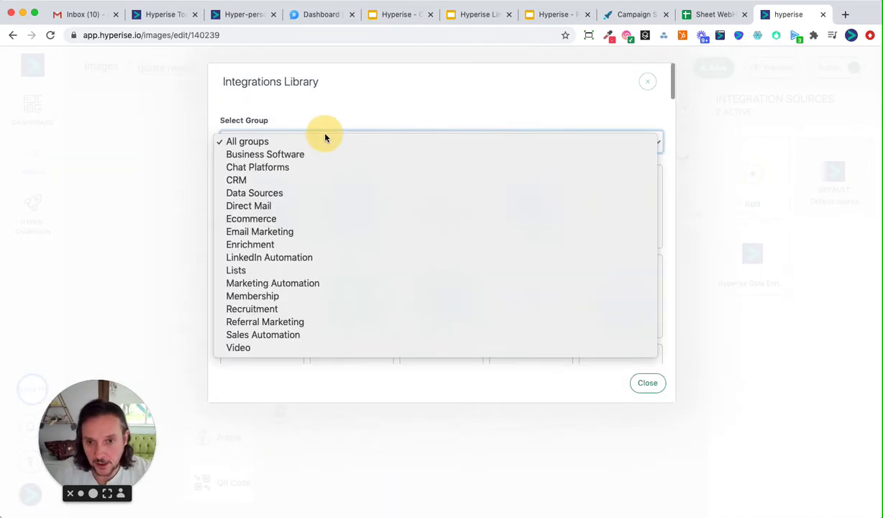
pyautogui.click(269, 194)
pyautogui.click(261, 203)
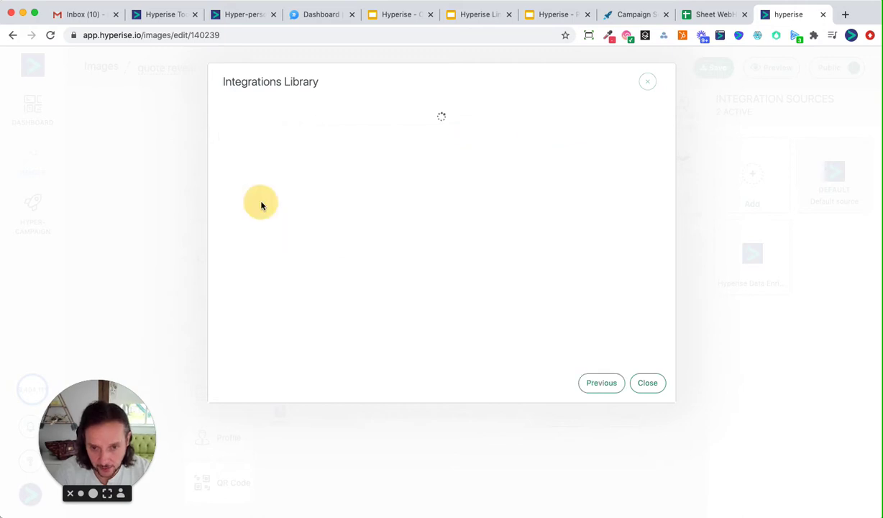
pyautogui.click(252, 140)
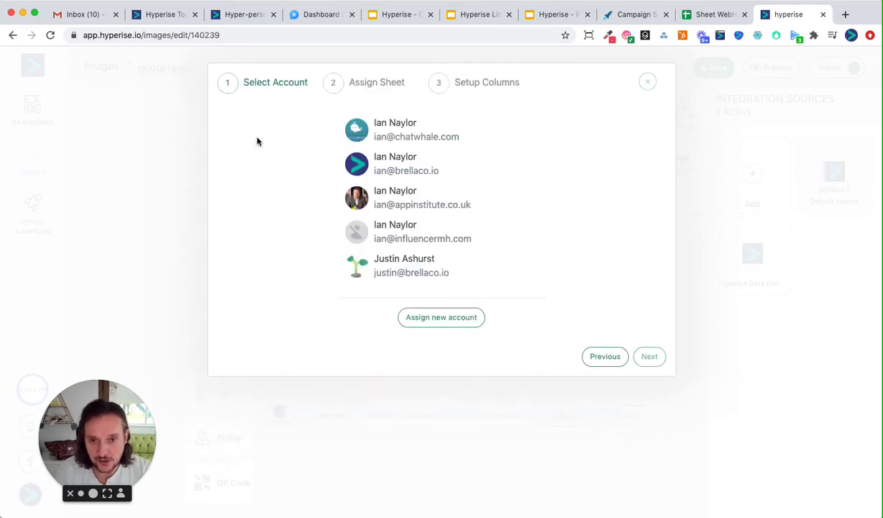
# Step: Choose the Google account and paste the copied spreadsheet address to load its columns
pyautogui.click(371, 166)
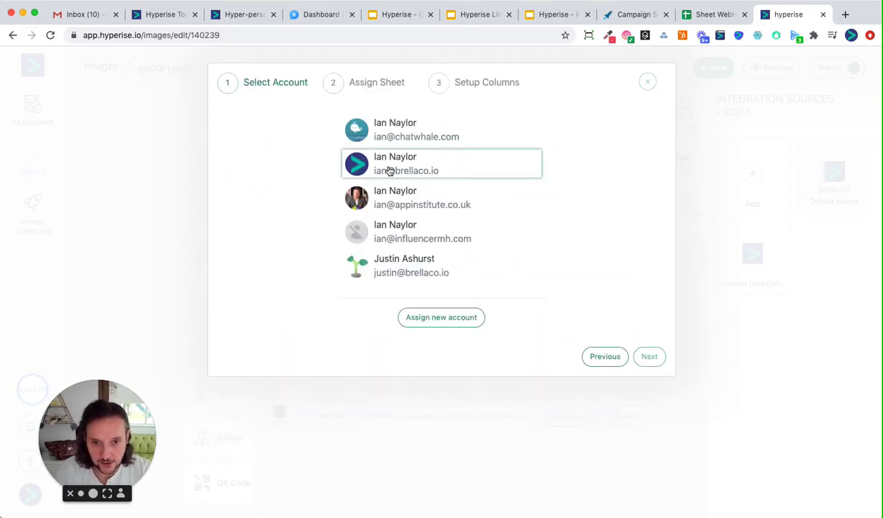
pyautogui.click(646, 362)
pyautogui.click(428, 138)
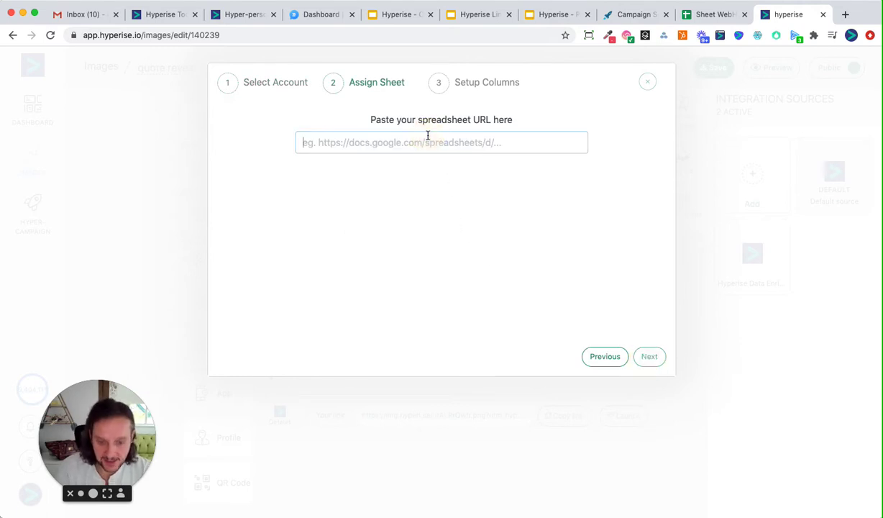
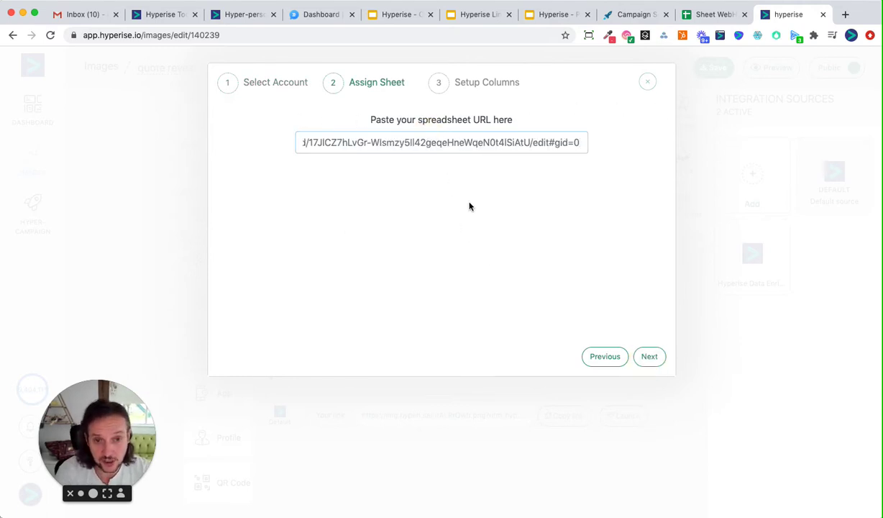
pyautogui.click(651, 357)
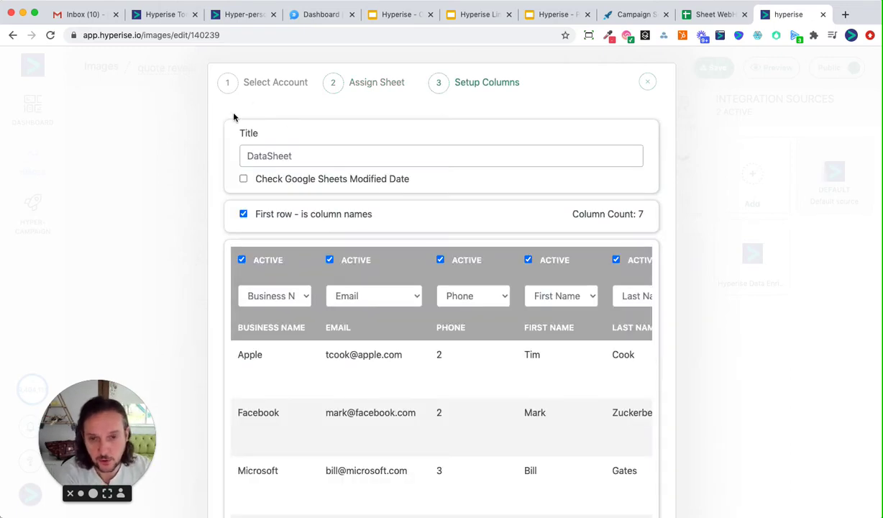
# Step: Turn on modified-date checking and edit the DataSheet source title and columns
pyautogui.click(243, 178)
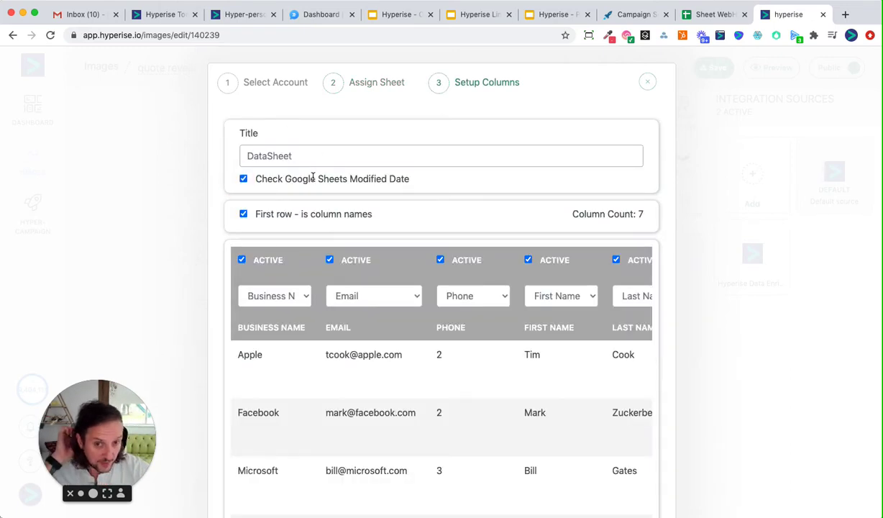
pyautogui.click(301, 158)
pyautogui.scroll(-3, 303, 159)
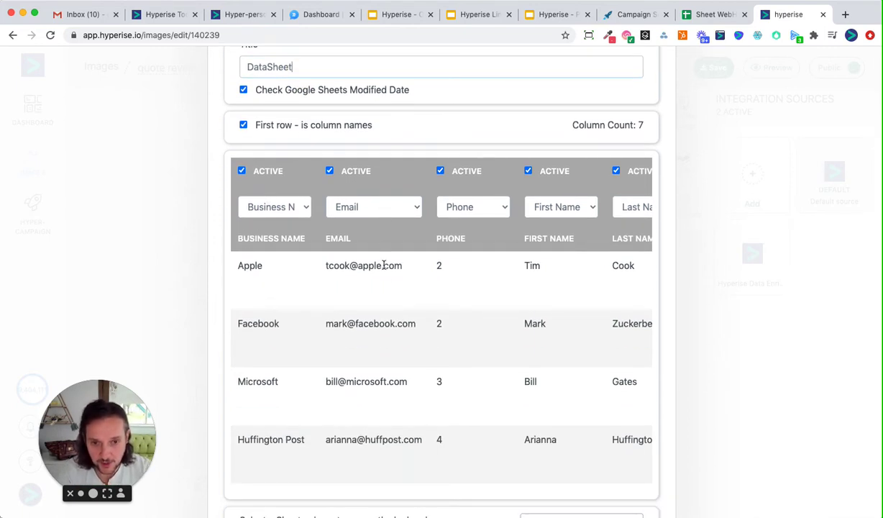
pyautogui.hscroll(1, 535, 245)
pyautogui.hscroll(3, 540, 248)
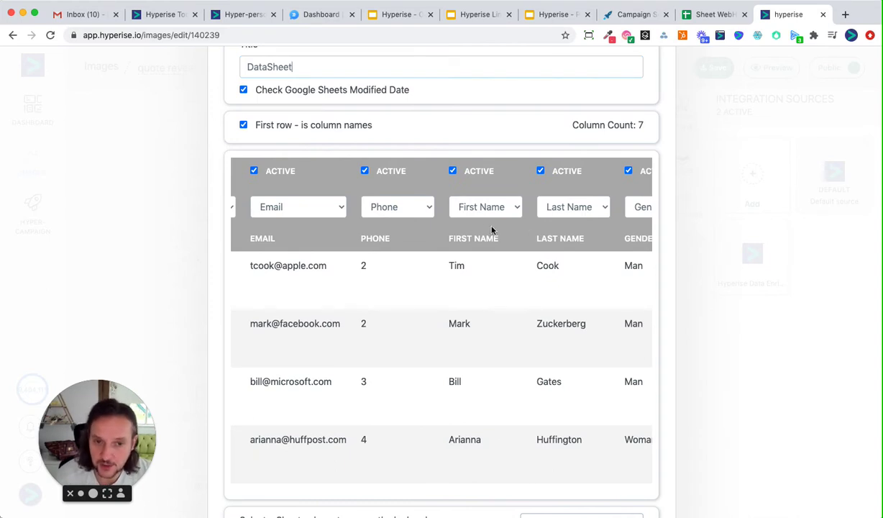
pyautogui.hscroll(3, 570, 231)
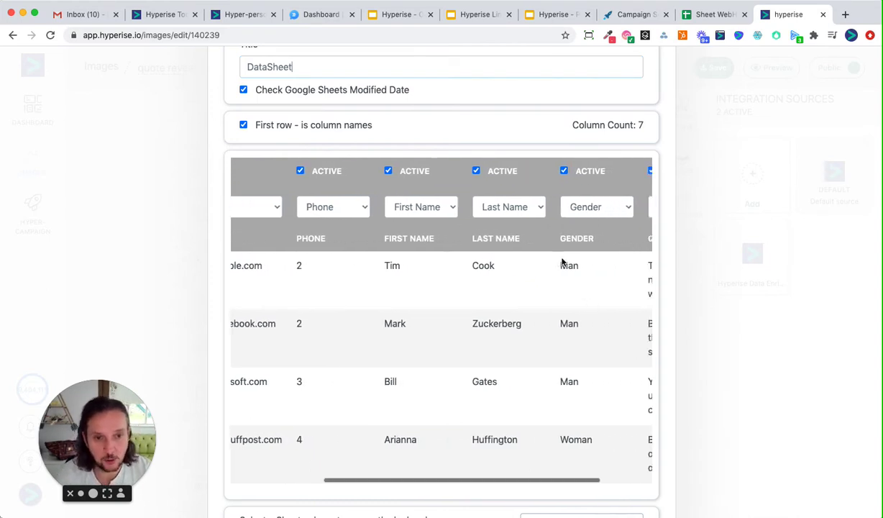
pyautogui.hscroll(3, 564, 263)
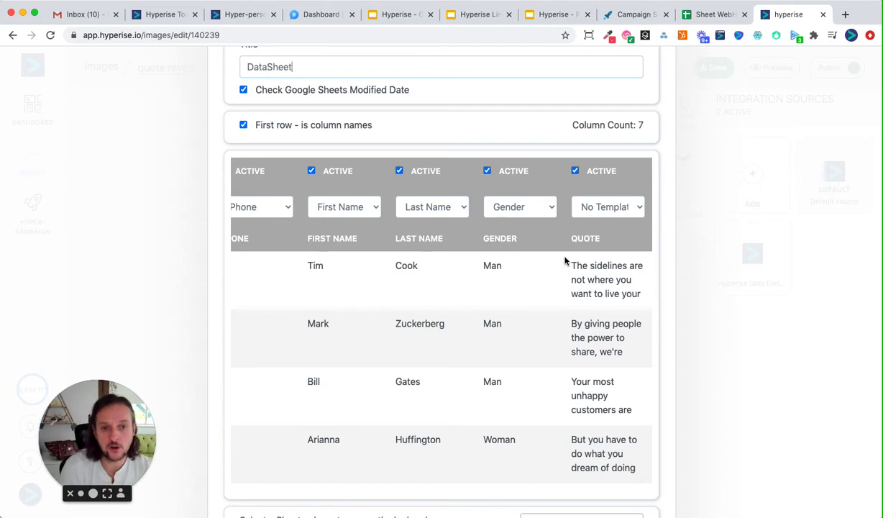
# Step: Map the sheet's Quote column to Custom Text #1
pyautogui.click(584, 205)
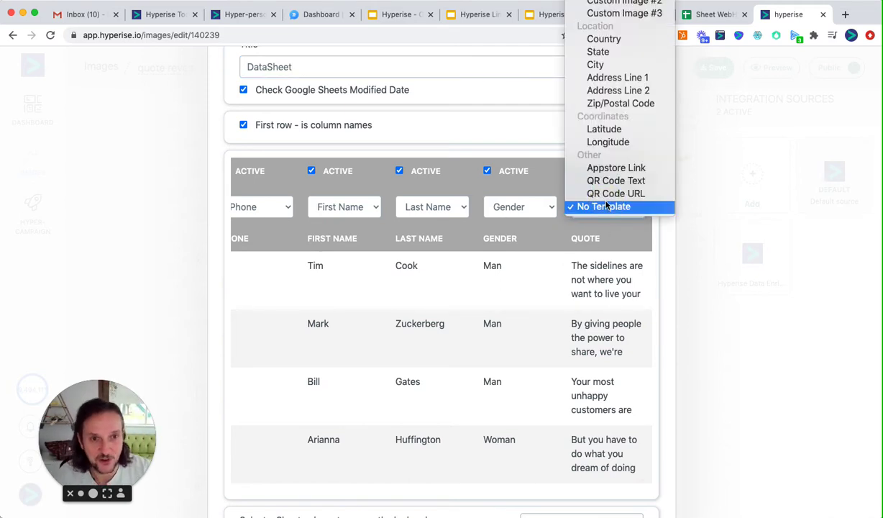
pyautogui.scroll(5, 604, 201)
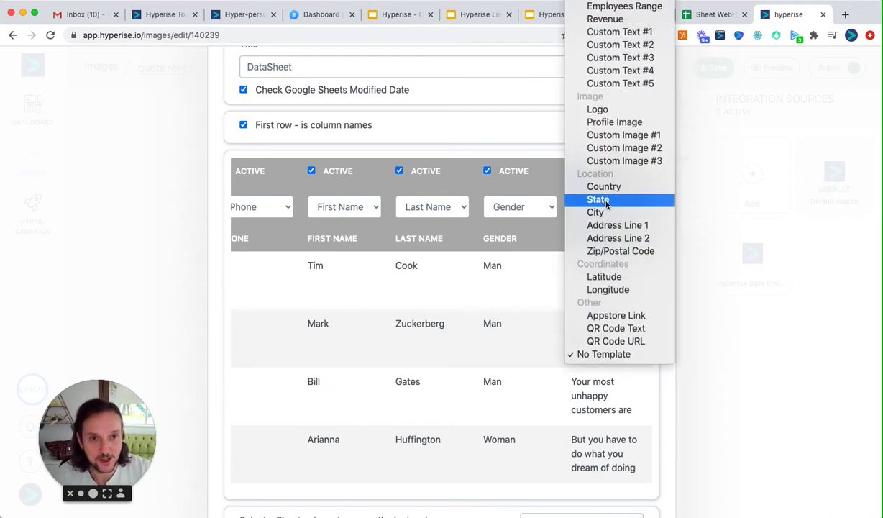
pyautogui.scroll(2, 612, 102)
pyautogui.click(624, 103)
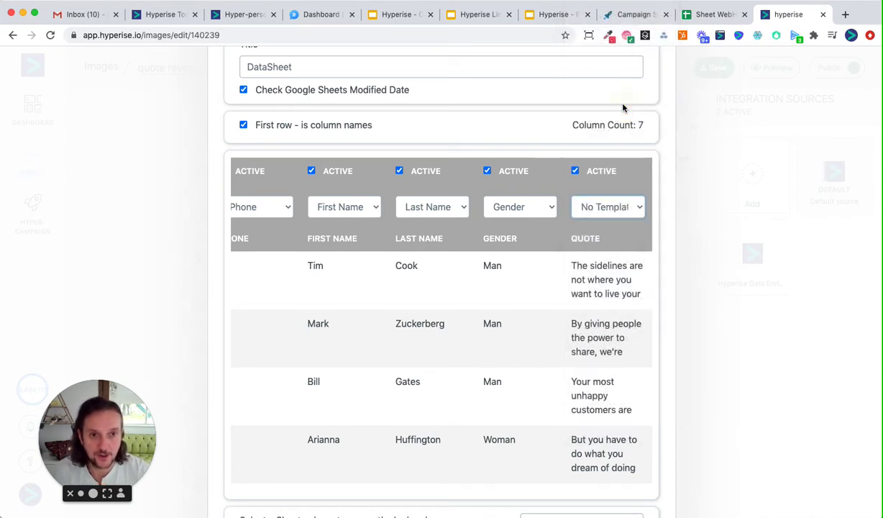
# Step: Choose Email as the lookup key and save the DataSheet source
pyautogui.scroll(-2, 515, 330)
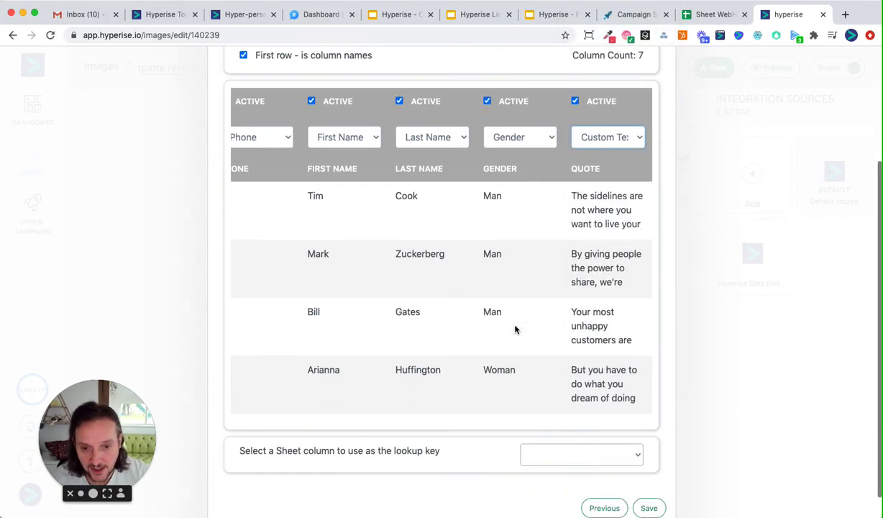
pyautogui.scroll(-1, 515, 330)
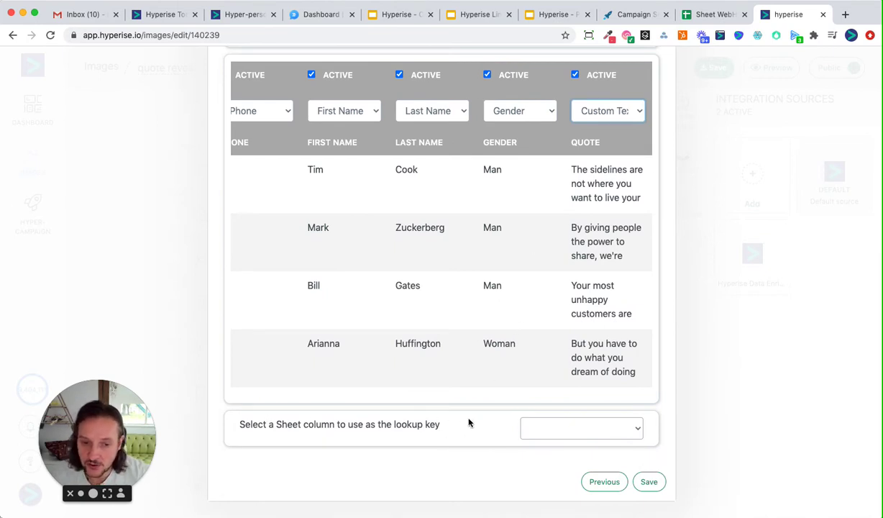
pyautogui.click(573, 429)
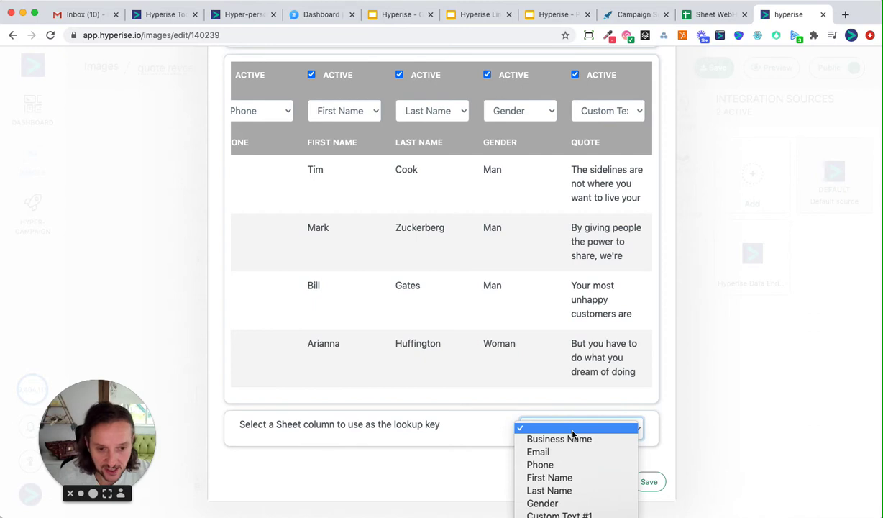
pyautogui.click(541, 453)
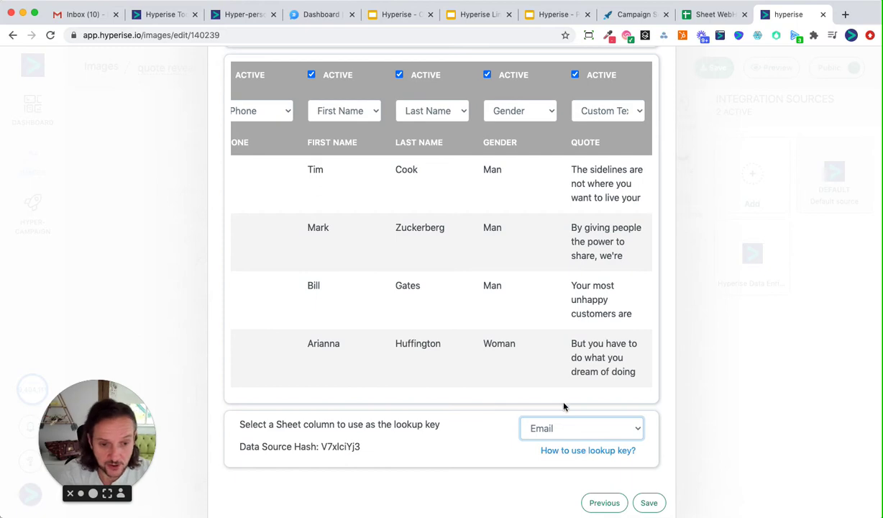
pyautogui.click(650, 504)
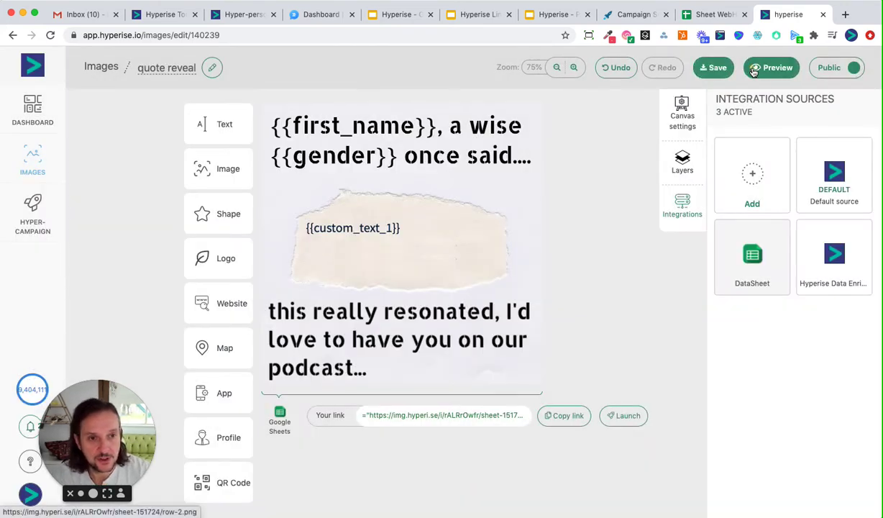
# Step: Preview the quote image and change the link from row-2.png to row-4.png
pyautogui.click(753, 70)
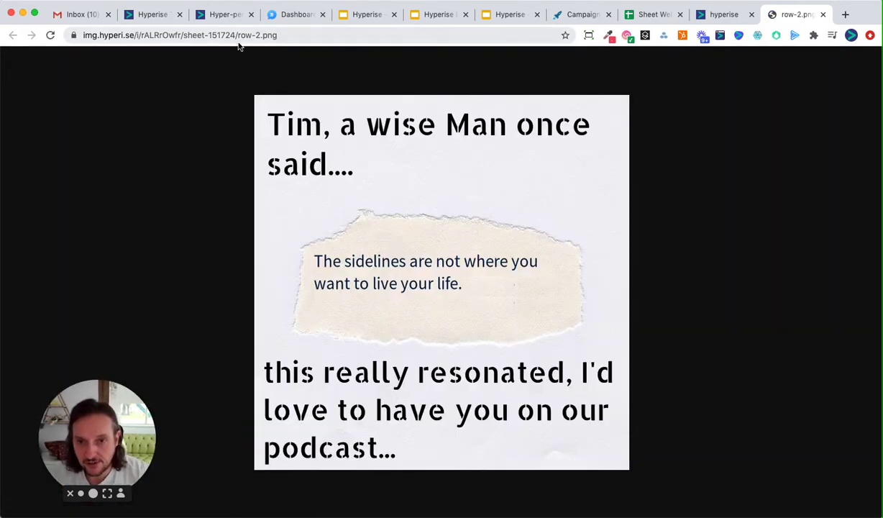
pyautogui.moveTo(237, 35); pyautogui.dragTo(315, 35)
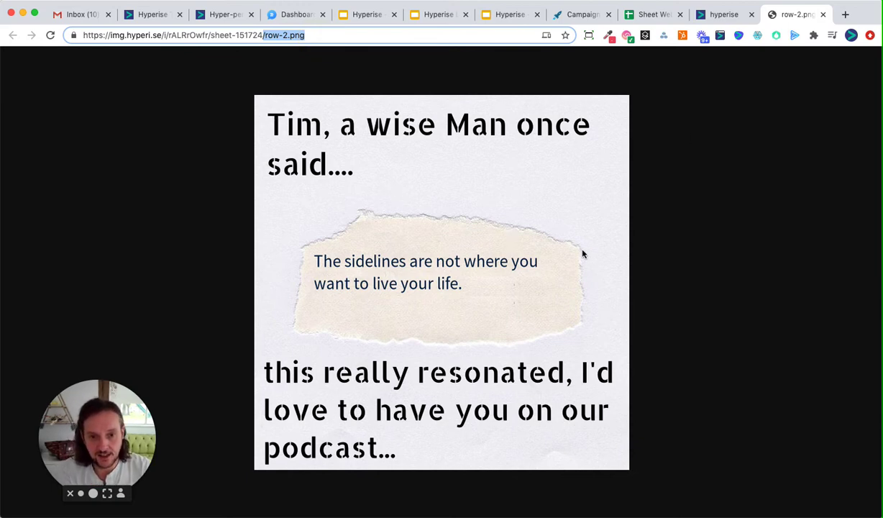
pyautogui.click(291, 36)
pyautogui.press('BackSpace')
pyautogui.write('4')
pyautogui.press('Return')
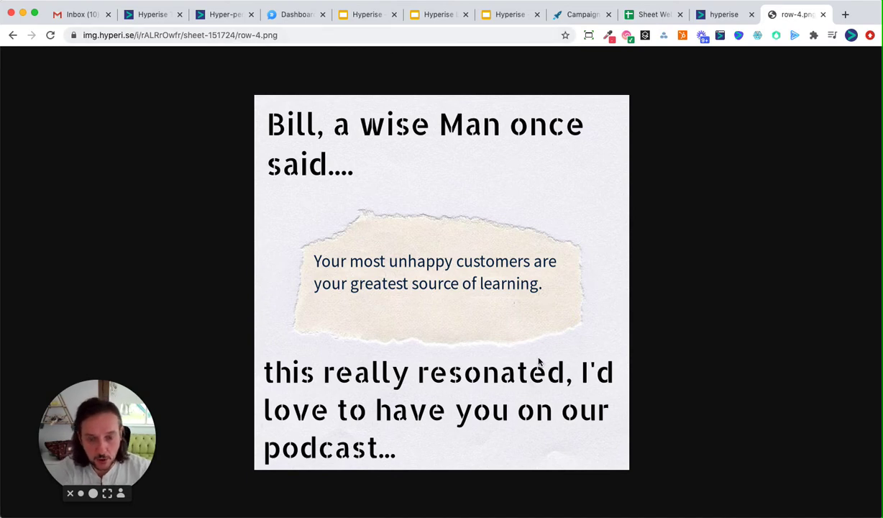
# Step: Load the quote image for row-5.png, then go back to the image editor
pyautogui.click(253, 34)
pyautogui.click(265, 36)
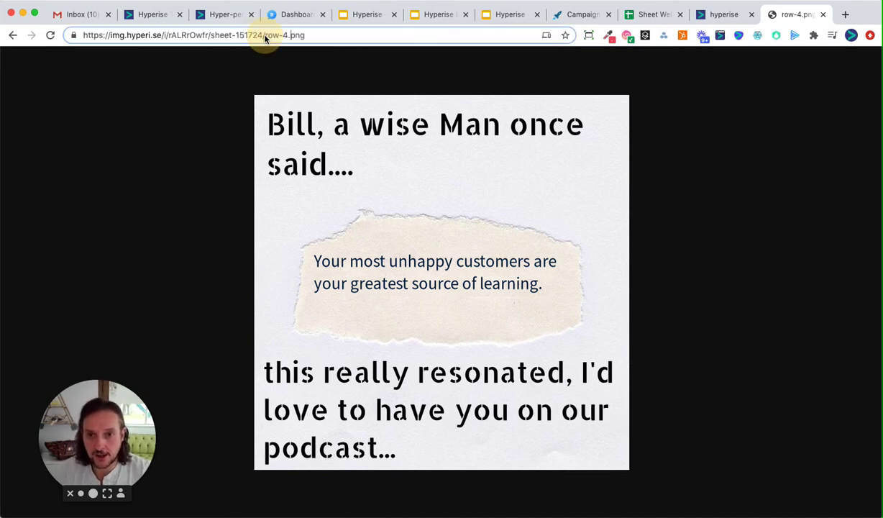
pyautogui.press('BackSpace')
pyautogui.write('5')
pyautogui.press('Return')
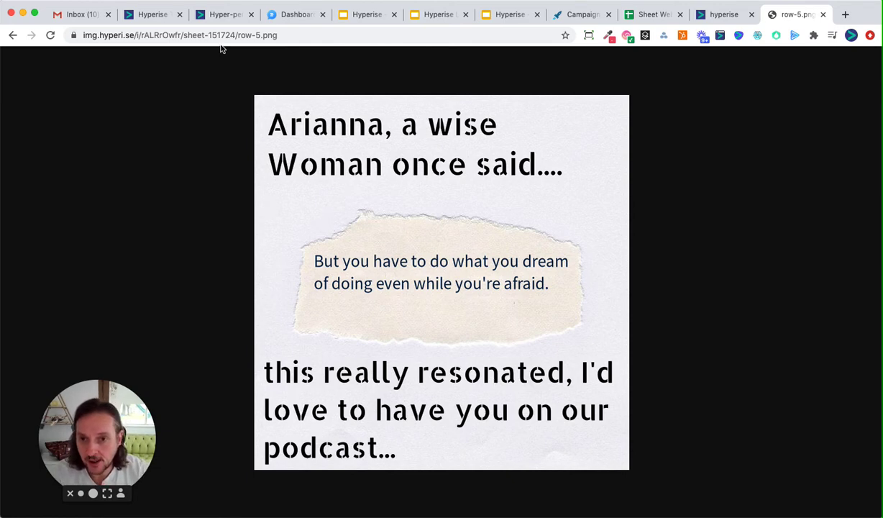
pyautogui.moveTo(183, 34); pyautogui.dragTo(710, 59)
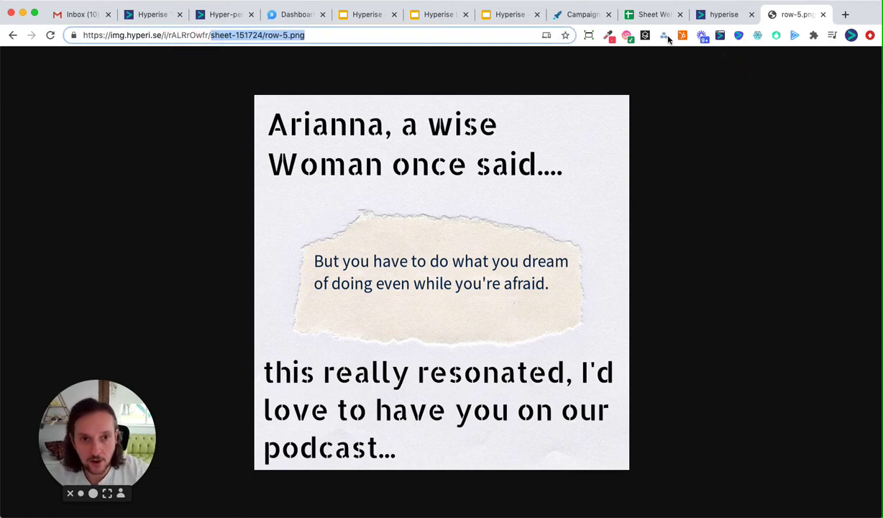
pyautogui.click(728, 17)
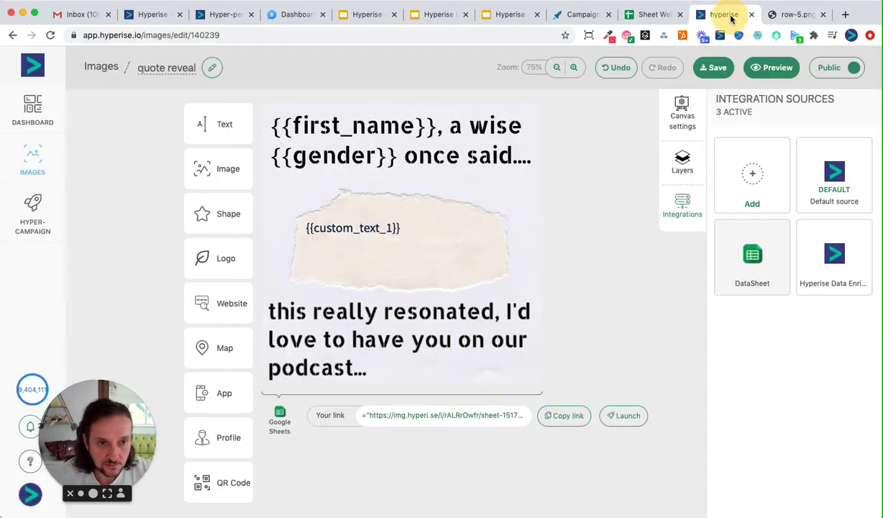
# Step: Activate Hyperise Data Enrichment and preview the image with utm_hyperef set to the Apple contact's e-mail
pyautogui.click(820, 280)
pyautogui.click(772, 67)
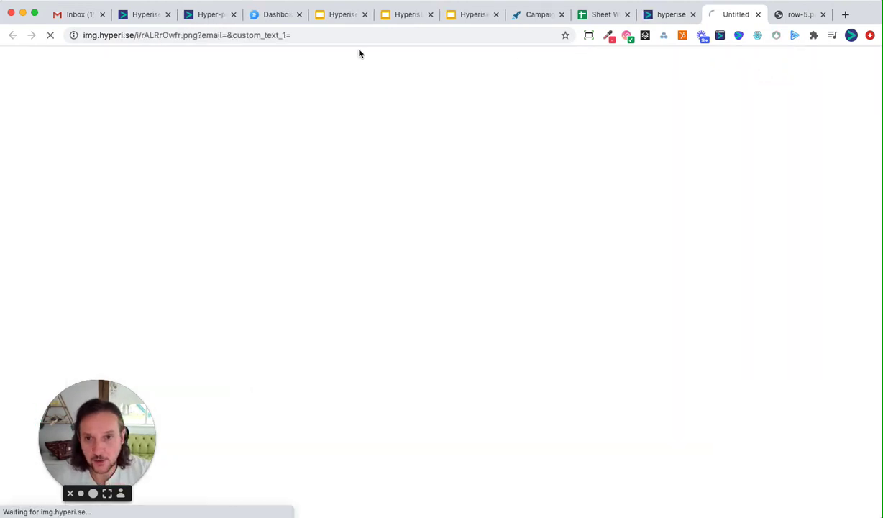
pyautogui.moveTo(225, 36)
pyautogui.mouseDown()
pyautogui.moveTo(678, 39)
pyautogui.moveTo(227, 35)
pyautogui.mouseUp()
pyautogui.write('utm')
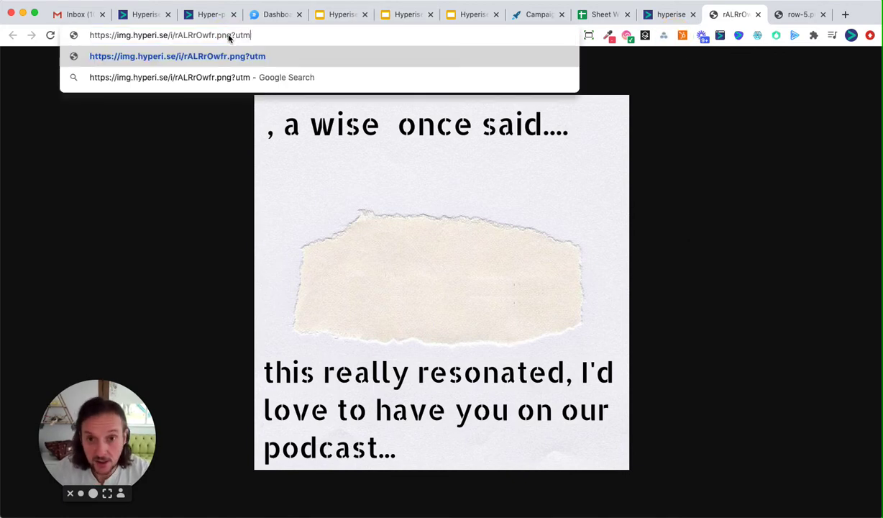
pyautogui.write('_hy')
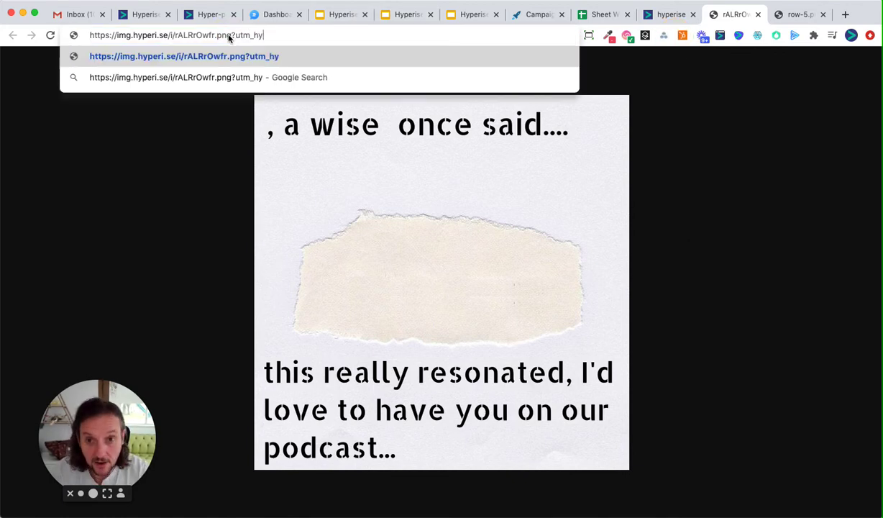
pyautogui.write('peref=')
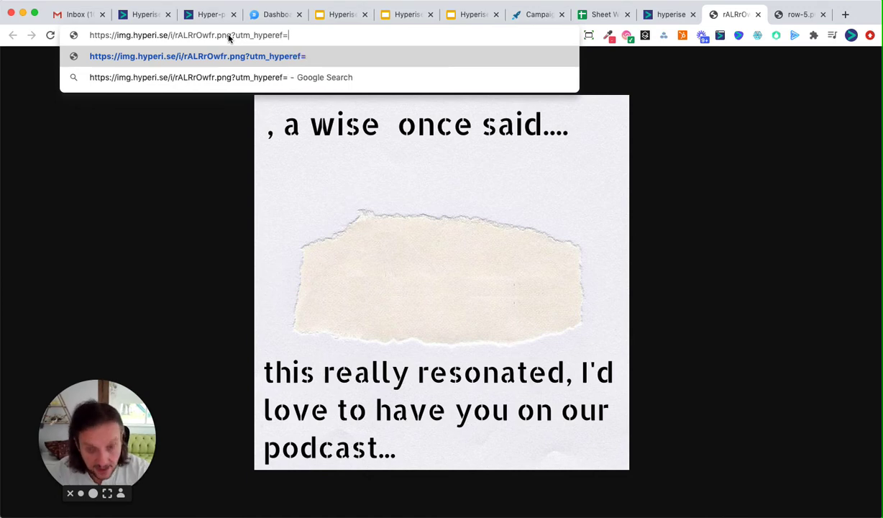
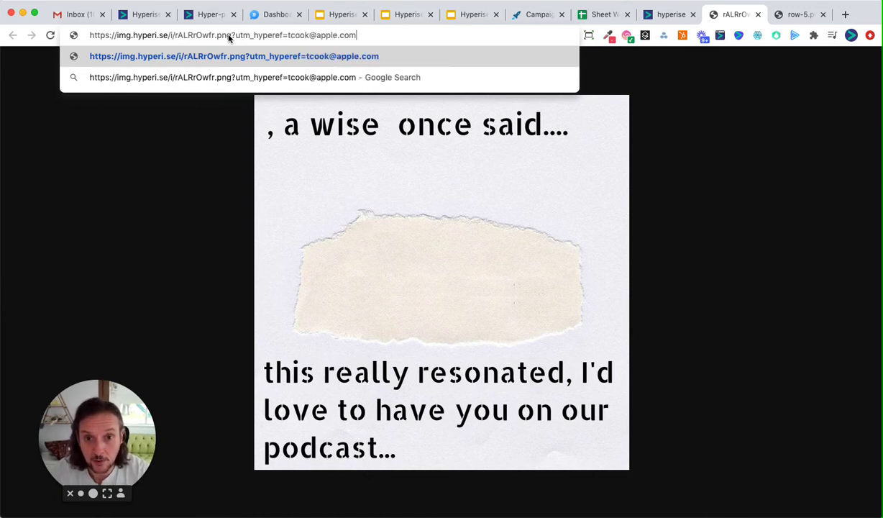
pyautogui.press('Return')
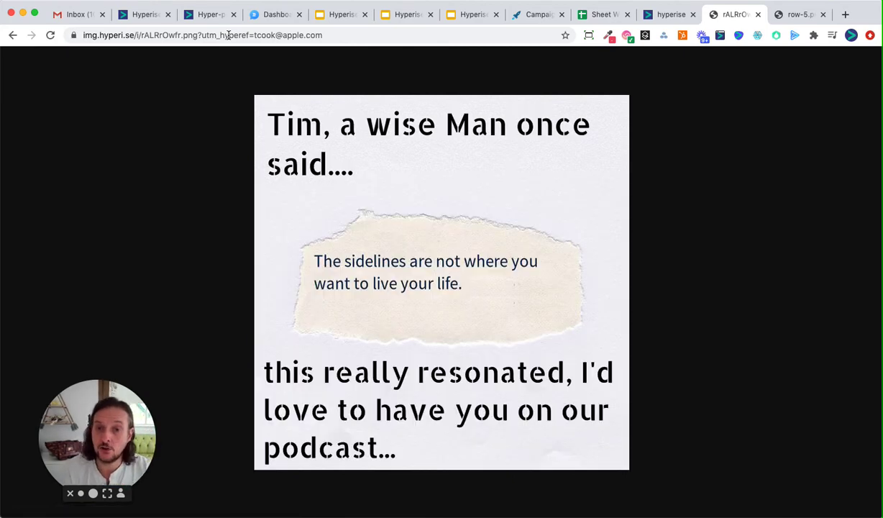
# Step: Highlight the utm_hyperef e-mail parameter, then select the sheet's Email column
pyautogui.moveTo(253, 34); pyautogui.dragTo(354, 34)
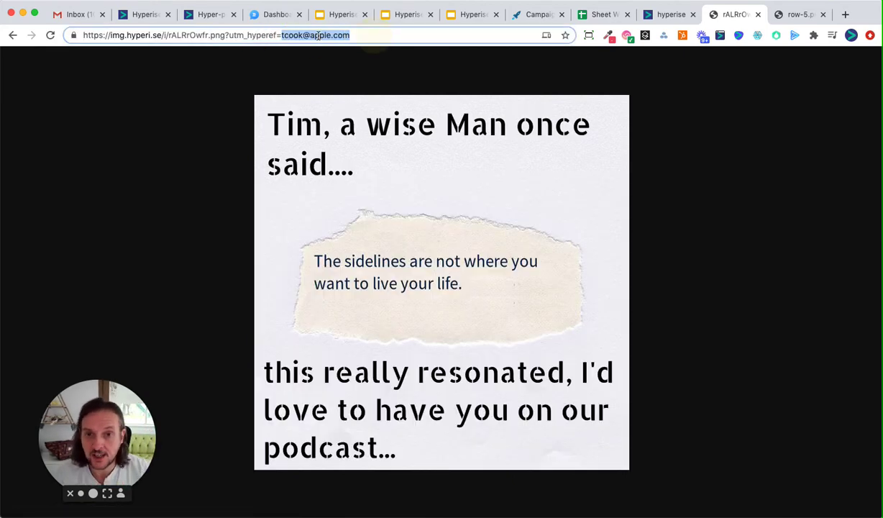
pyautogui.doubleClick(257, 34)
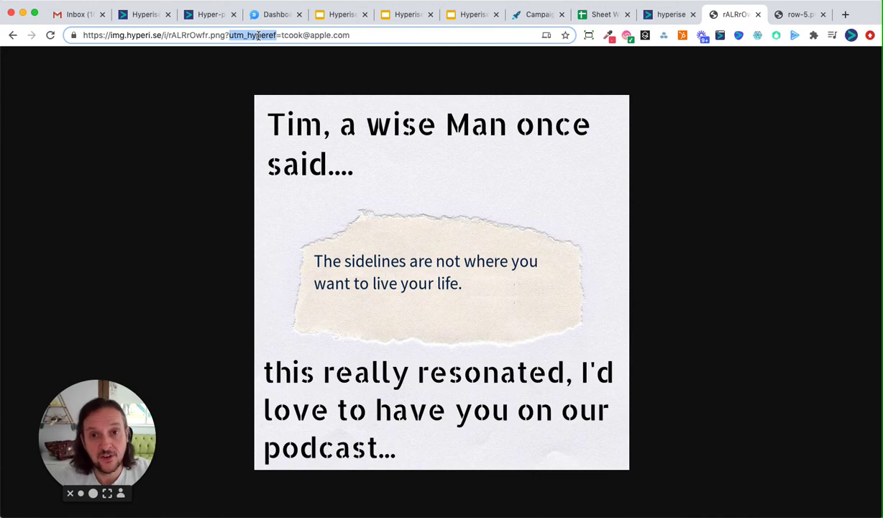
pyautogui.click(584, 18)
pyautogui.click(137, 127)
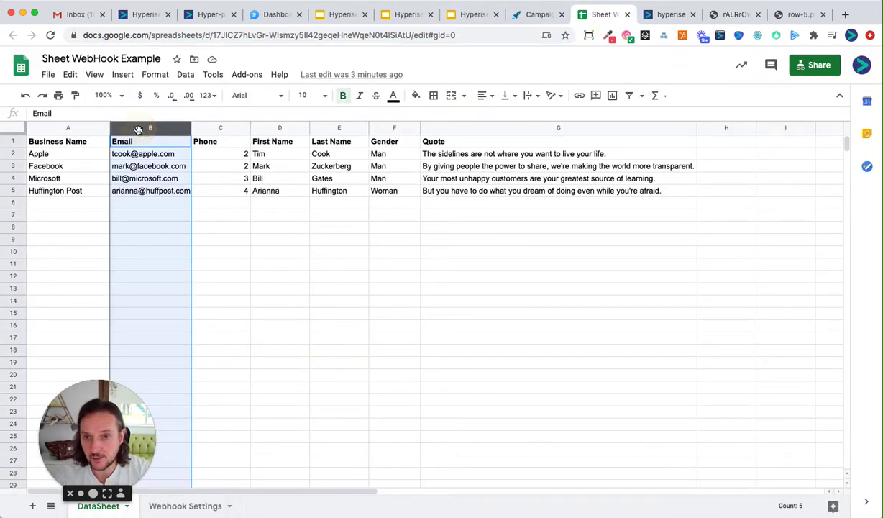
# Step: Copy the Huffington Post contact's e-mail from the sheet and reload the image link with it
pyautogui.click(149, 190)
pyautogui.press('super+c')
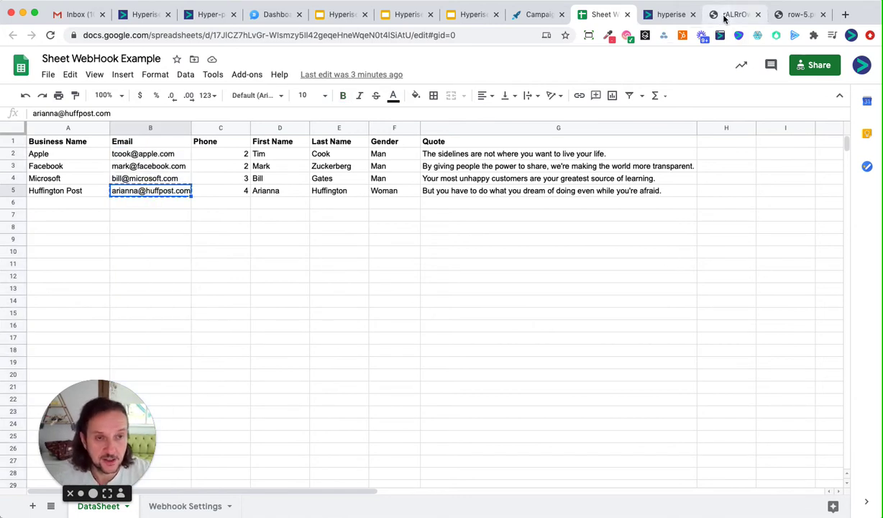
pyautogui.click(724, 17)
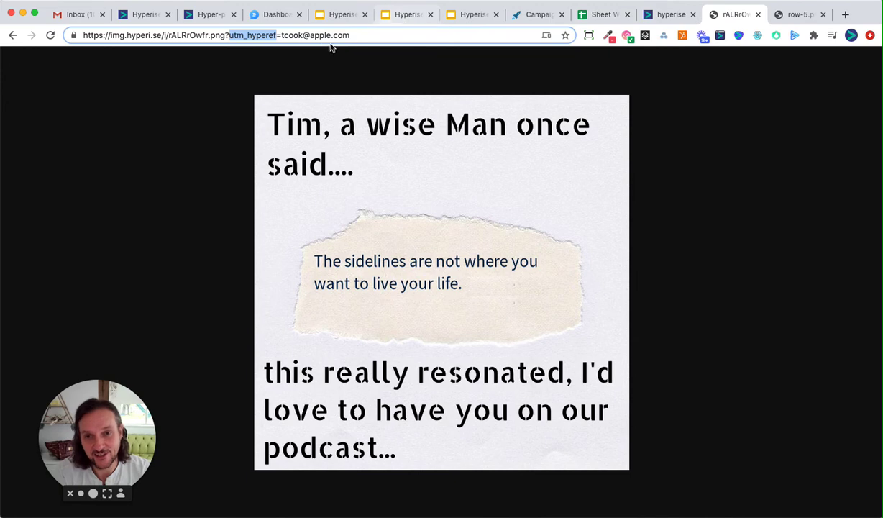
pyautogui.click(302, 35)
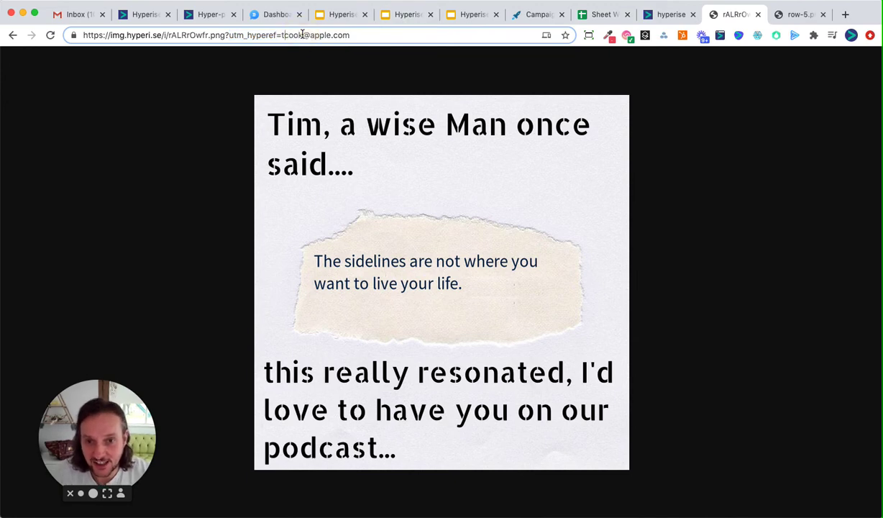
pyautogui.hotkey('shift', 'End')
pyautogui.press('super+v')
pyautogui.press('Return')
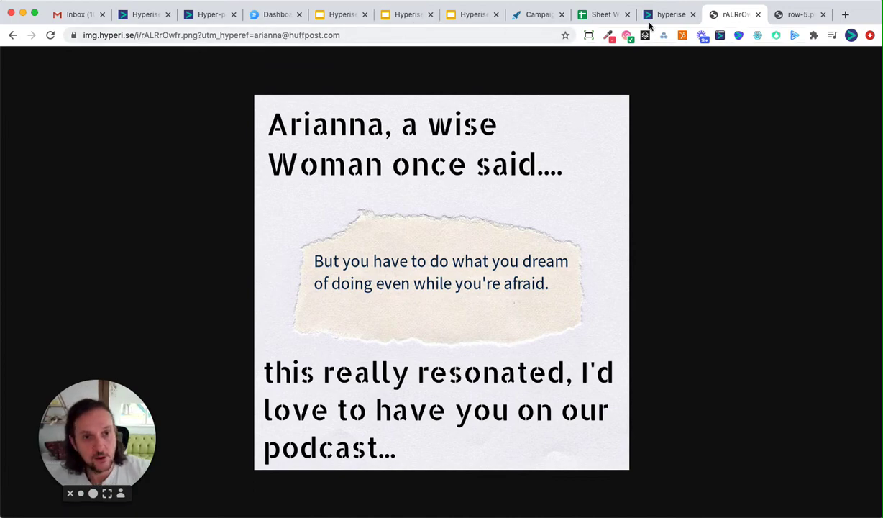
pyautogui.click(669, 15)
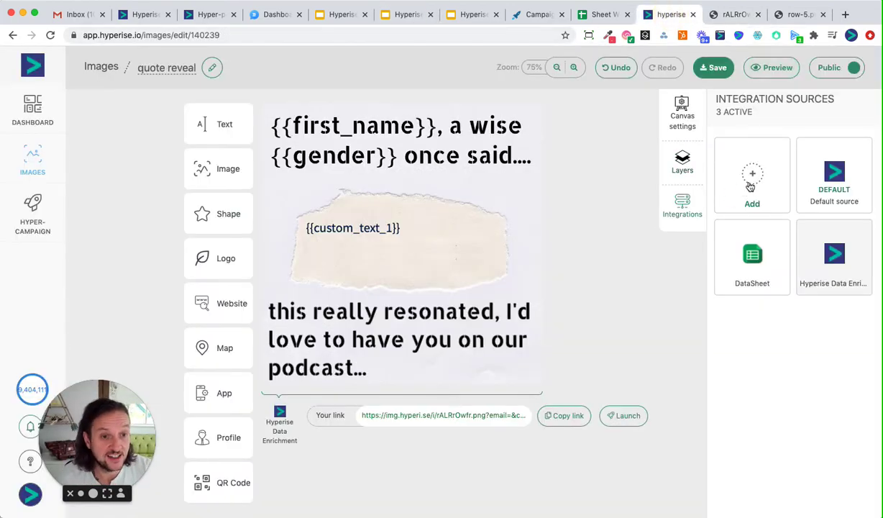
# Step: Add Mailshake from the Email Marketing integration group and confirm with 'Yes, add it!'
pyautogui.click(750, 185)
pyautogui.click(284, 143)
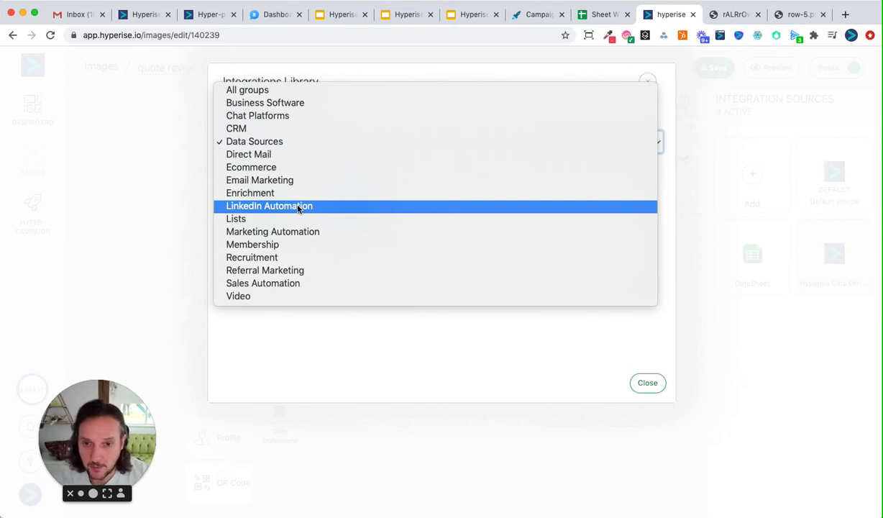
pyautogui.click(292, 180)
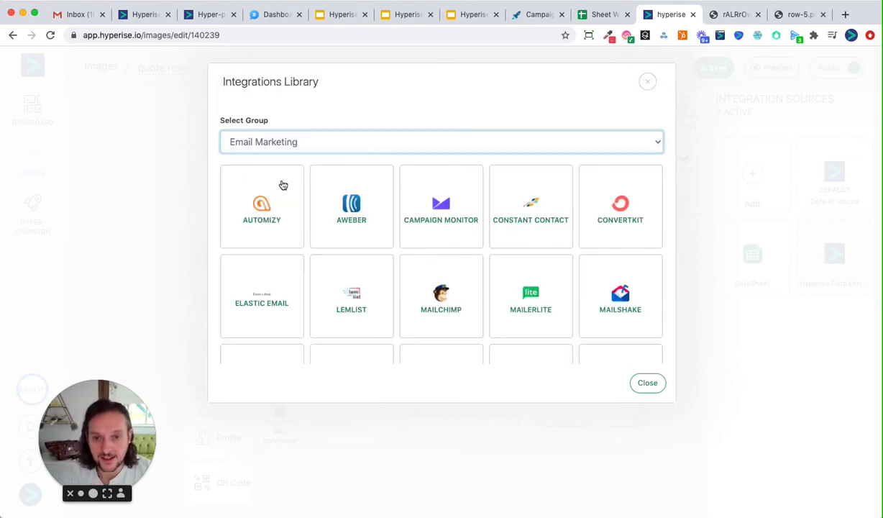
pyautogui.click(636, 281)
pyautogui.click(529, 317)
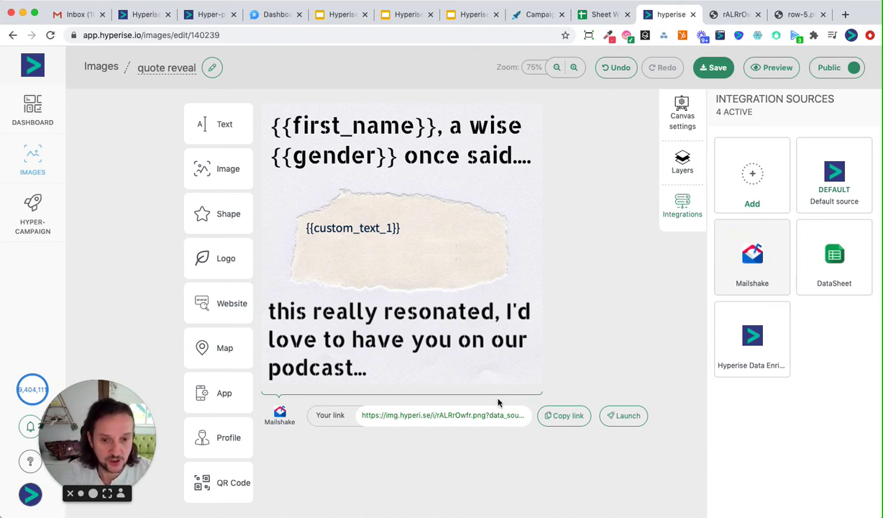
pyautogui.click(437, 418)
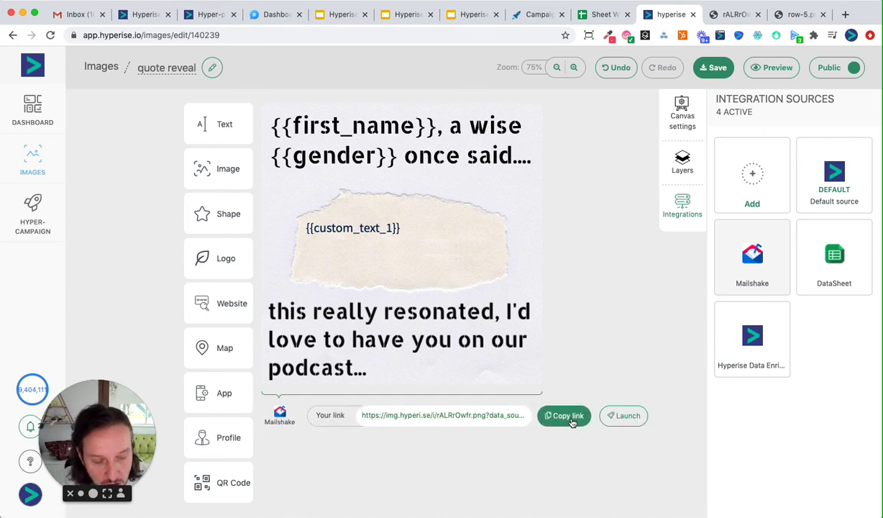
pyautogui.click(572, 420)
pyautogui.moveTo(498, 414)
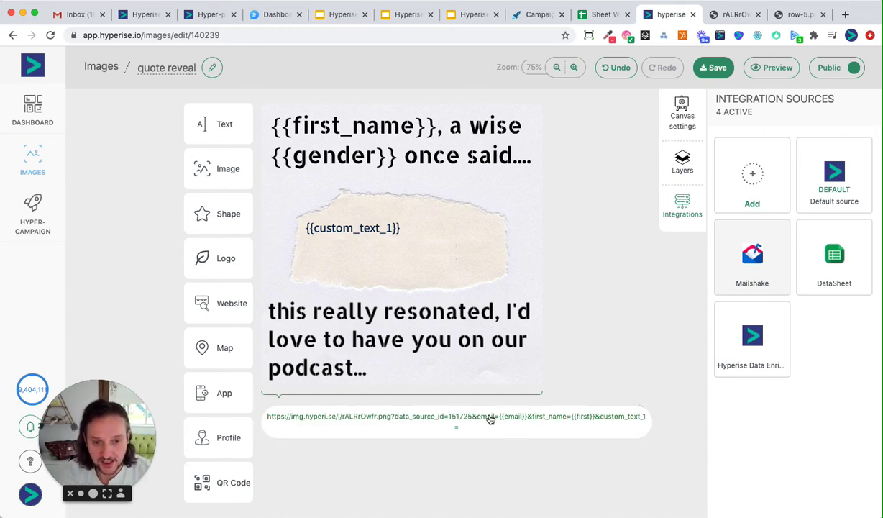
pyautogui.doubleClick(484, 417)
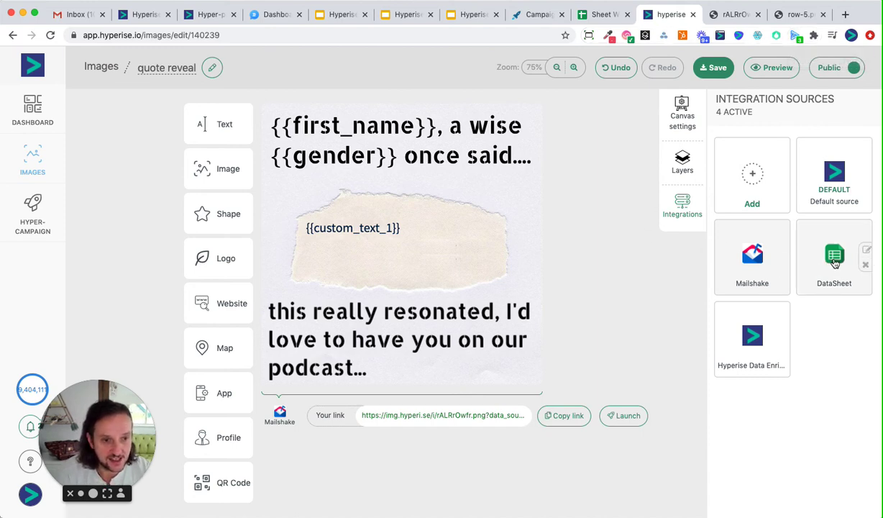
# Step: Confirm DataSheet's Email lookup key and open the 'How to use lookup key?' article
pyautogui.click(865, 249)
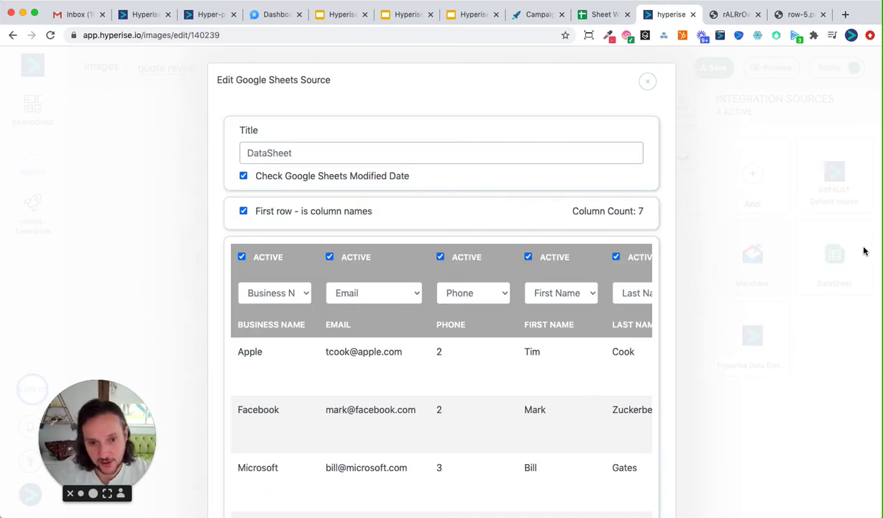
pyautogui.scroll(-5, 483, 376)
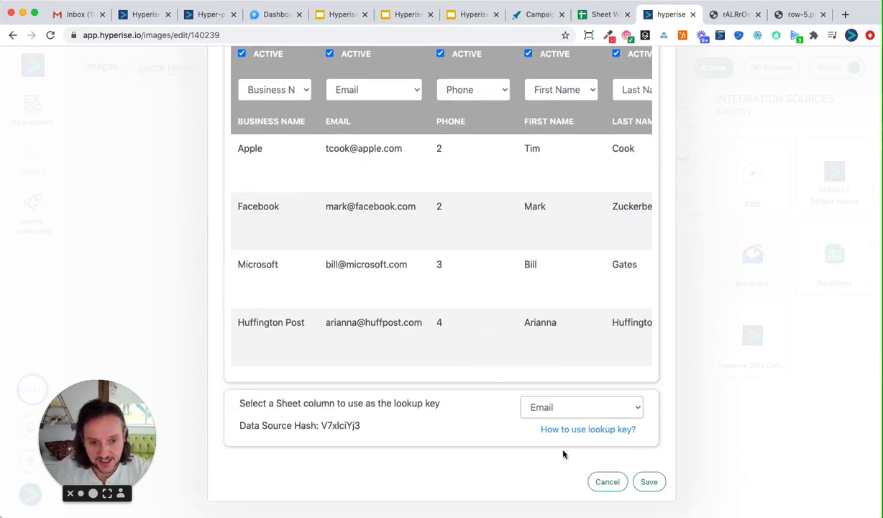
pyautogui.scroll(5, 548, 282)
pyautogui.scroll(-5, 548, 277)
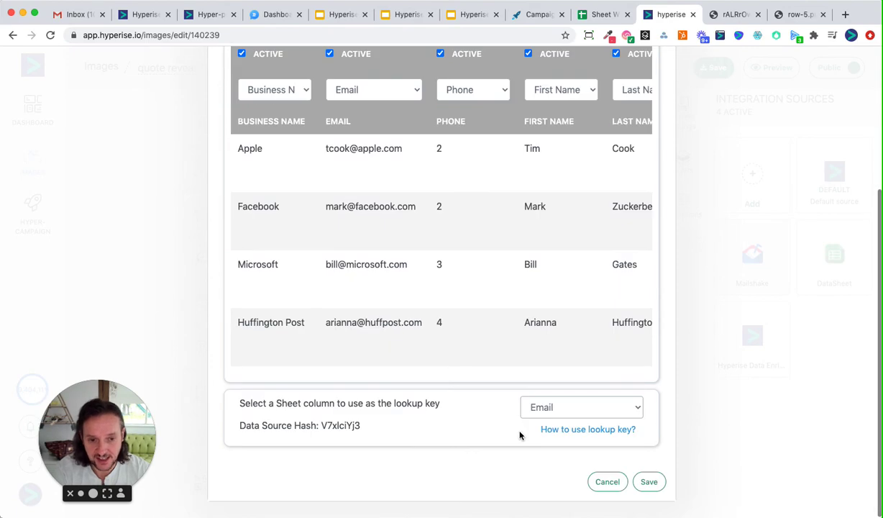
pyautogui.click(569, 430)
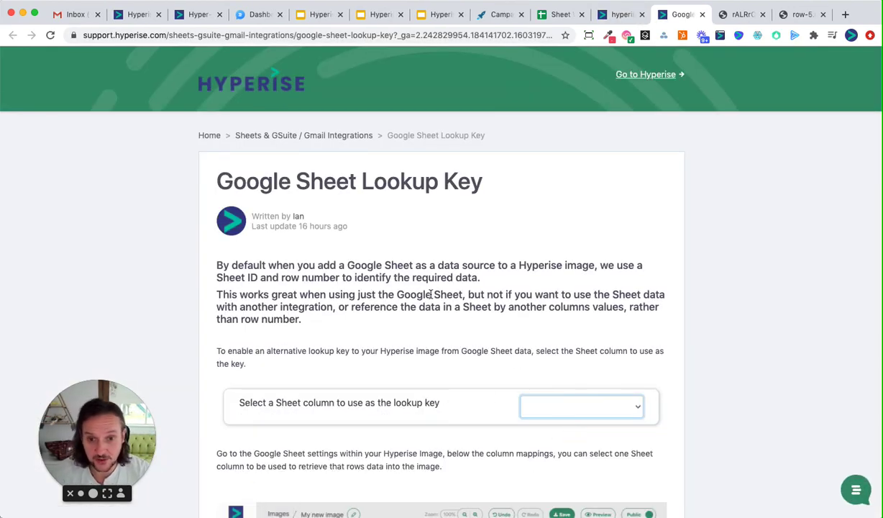
pyautogui.scroll(-10, 432, 294)
pyautogui.scroll(-6, 388, 280)
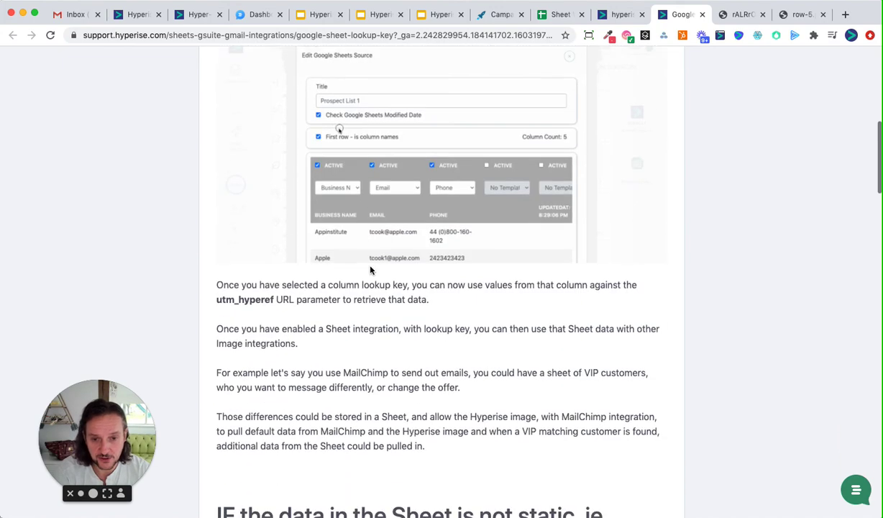
pyautogui.scroll(-3, 370, 269)
pyautogui.scroll(6, 429, 330)
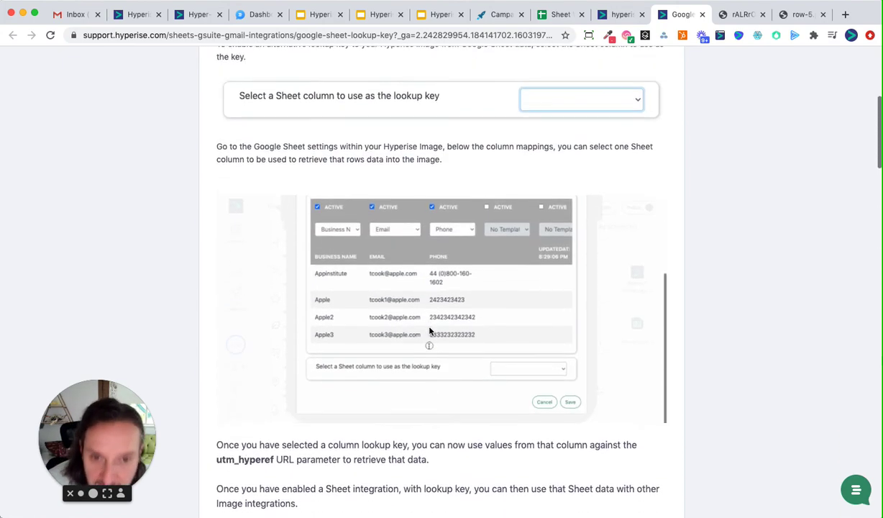
pyautogui.scroll(4, 430, 331)
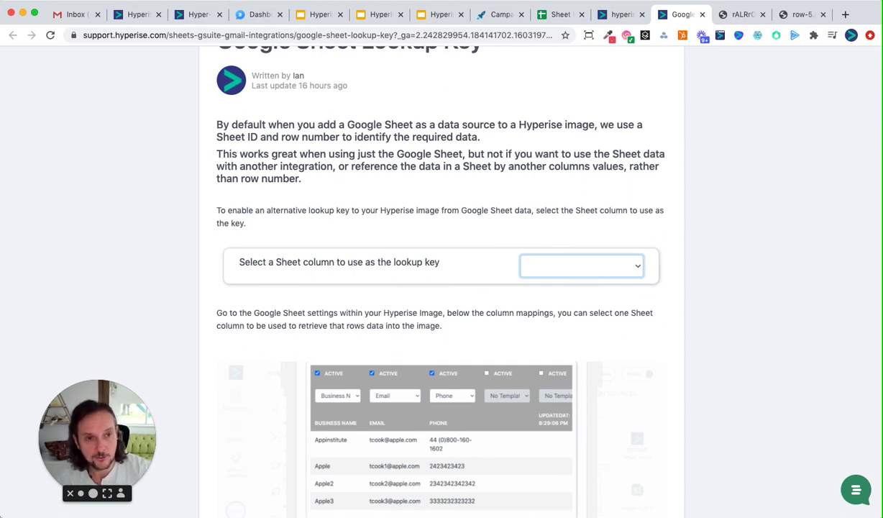
pyautogui.click(563, 13)
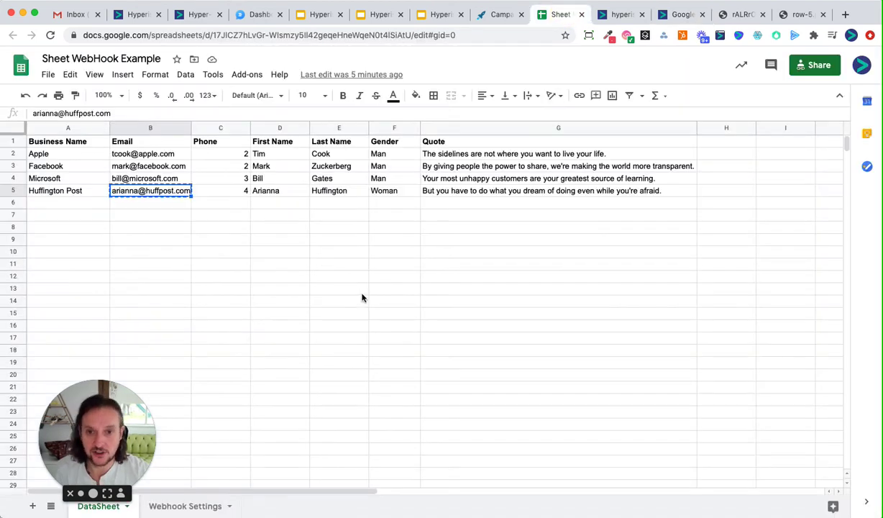
pyautogui.click(339, 251)
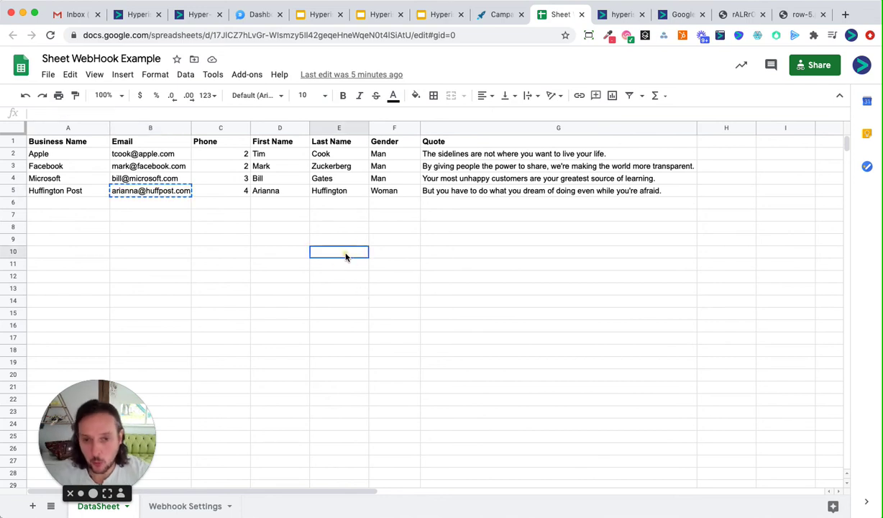
pyautogui.click(482, 196)
pyautogui.click(489, 253)
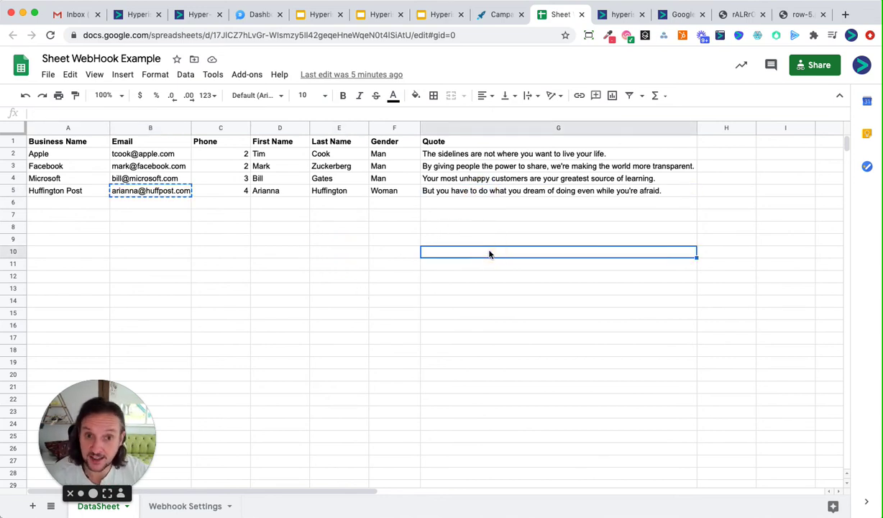
pyautogui.click(674, 14)
pyautogui.scroll(-5, 493, 285)
pyautogui.scroll(-5, 493, 285)
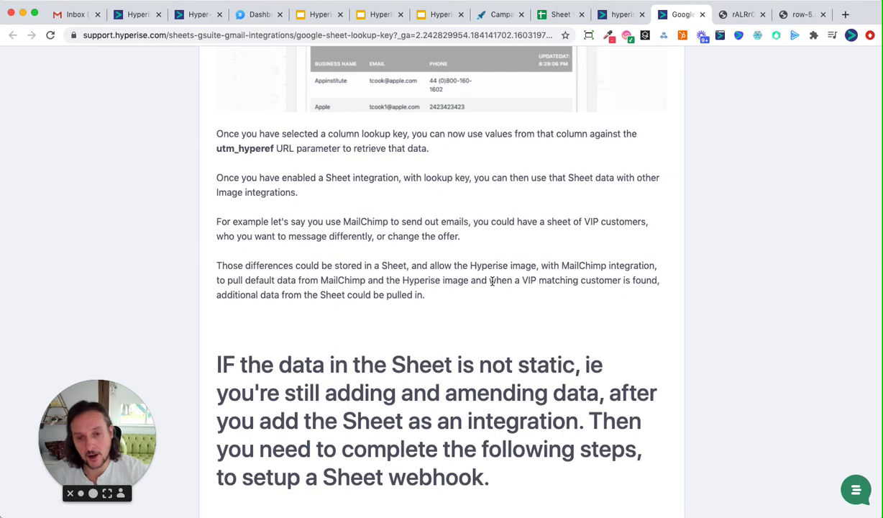
pyautogui.scroll(-2, 491, 321)
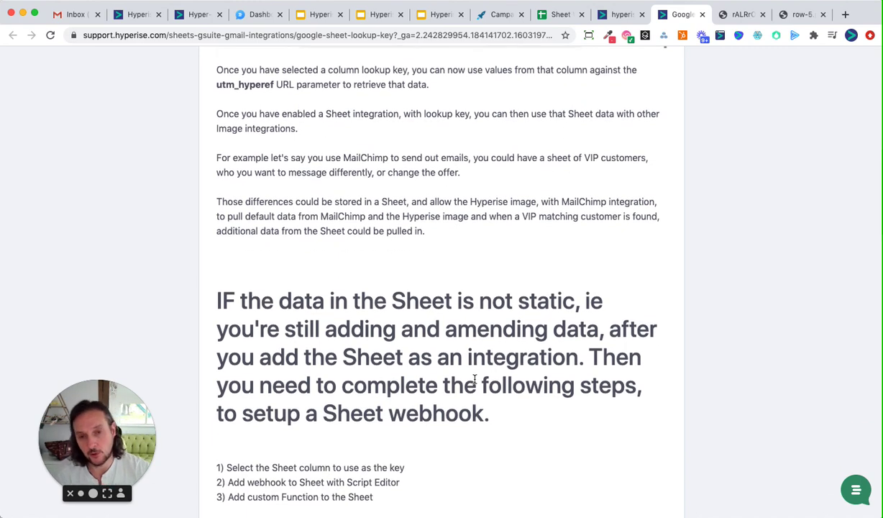
pyautogui.scroll(-6, 474, 381)
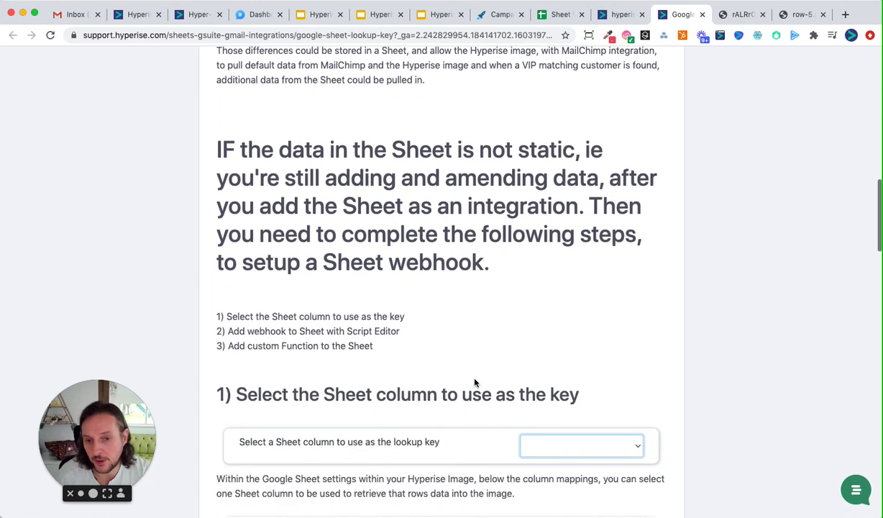
pyautogui.scroll(-20, 475, 383)
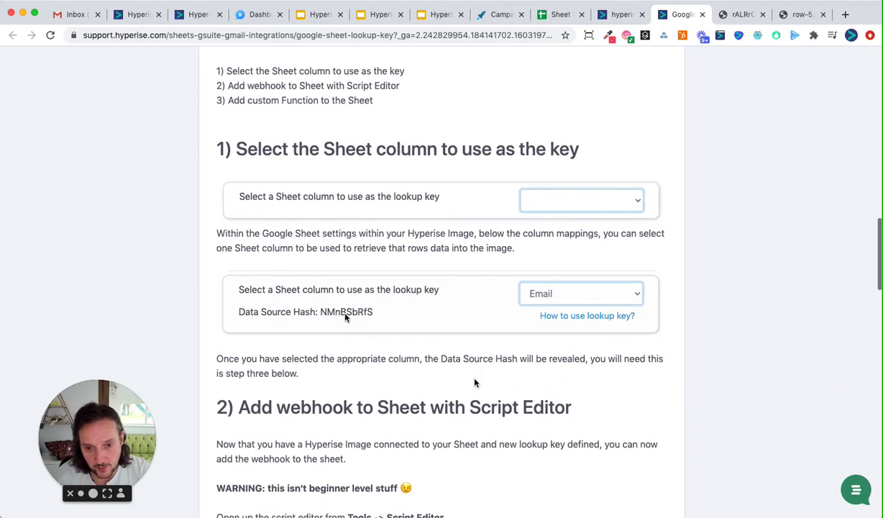
pyautogui.scroll(7, 475, 383)
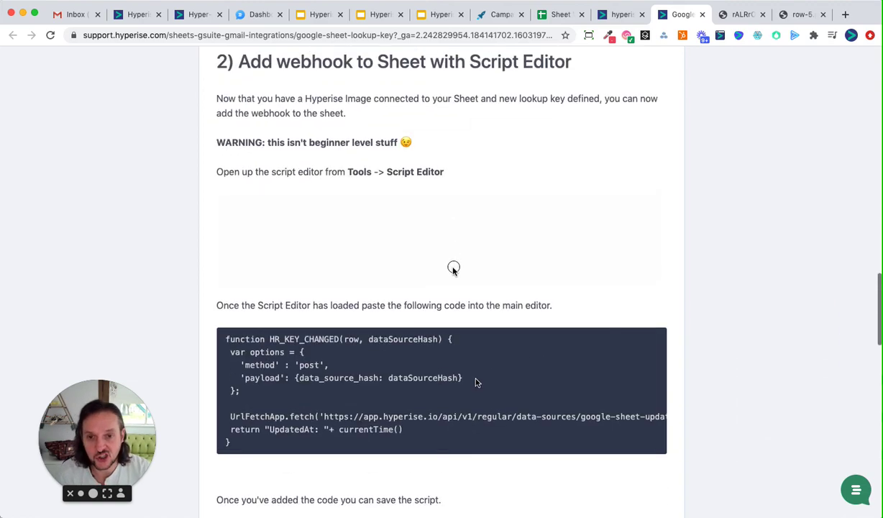
pyautogui.scroll(-9, 441, 292)
pyautogui.scroll(-20, 442, 292)
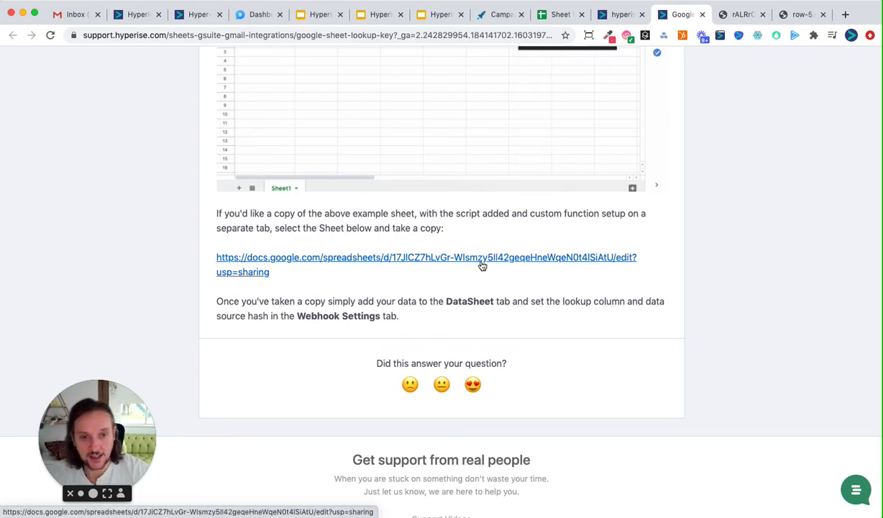
pyautogui.scroll(20, 482, 266)
pyautogui.scroll(3, 481, 261)
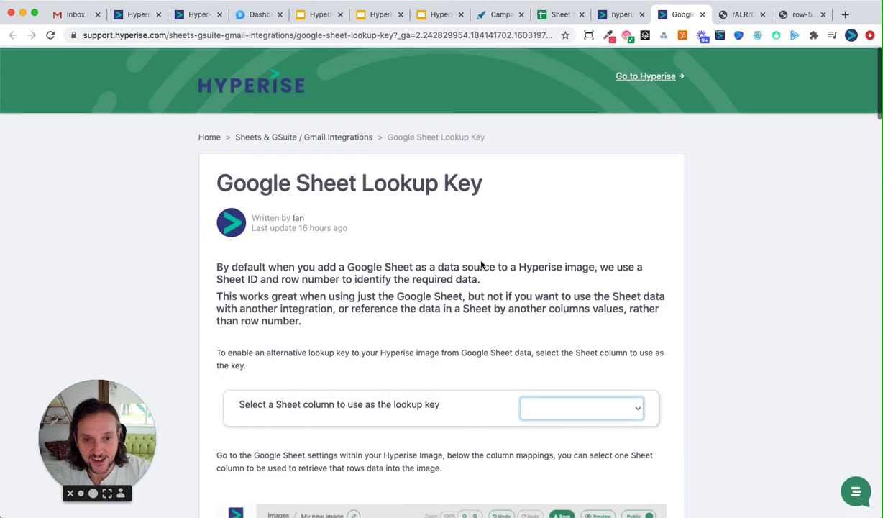